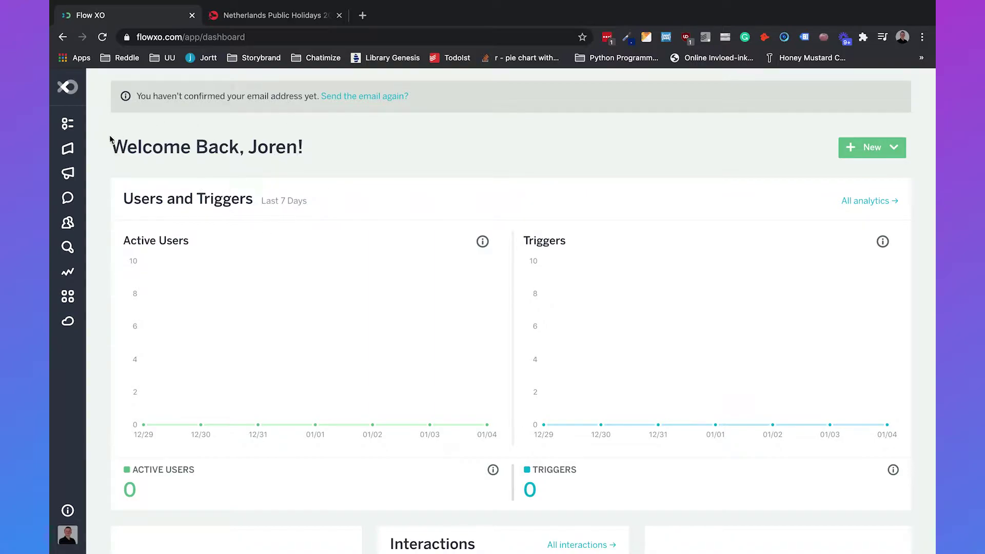
Go to the Flows page from the sidebar, where the folder is still empty.
left_click(81, 124)
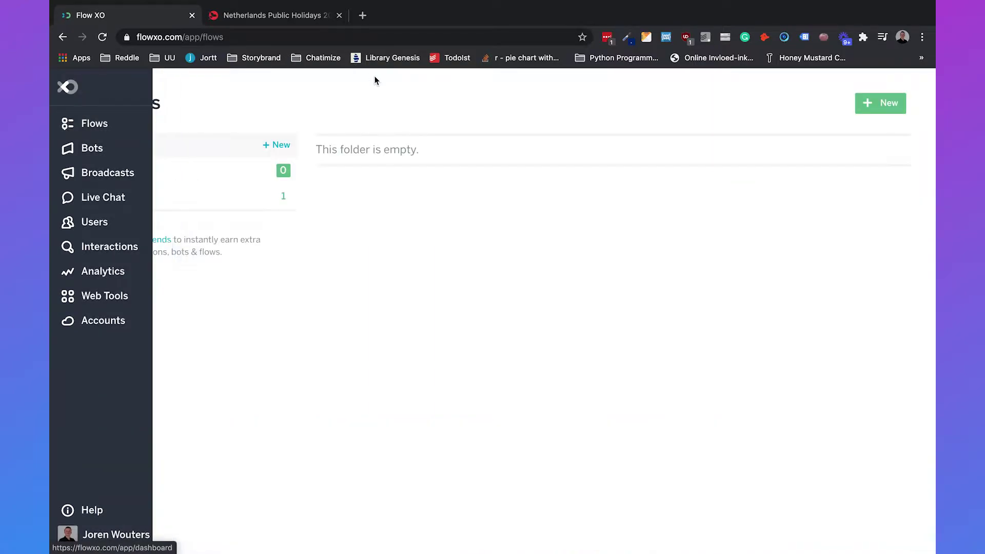
Create a blank flow with a New Message trigger connected to all bots.
left_click(872, 113)
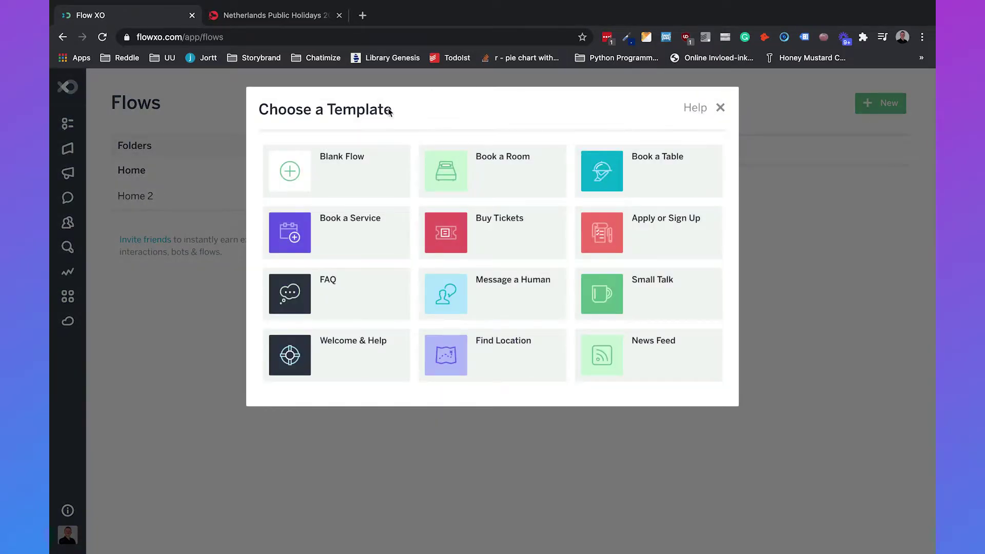
left_click(326, 163)
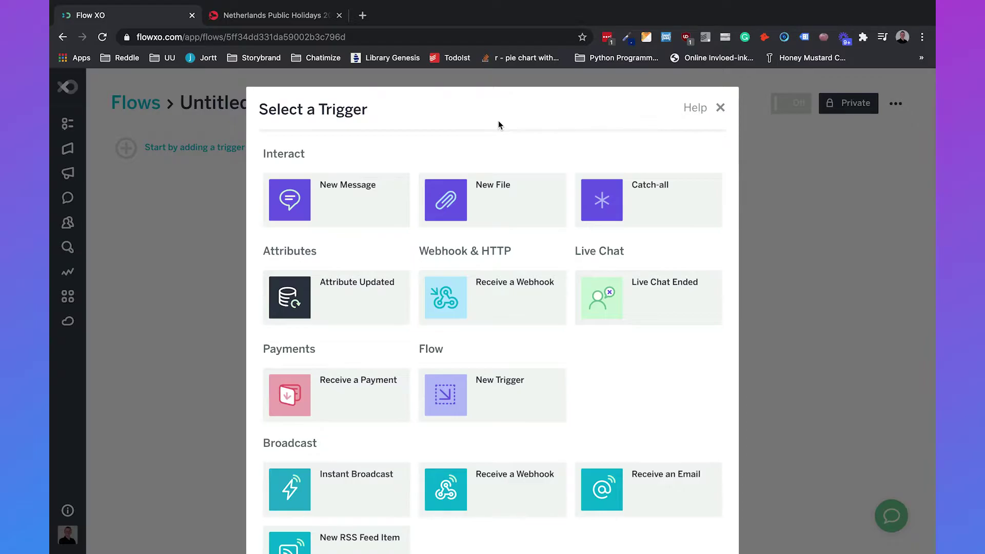
left_click(346, 200)
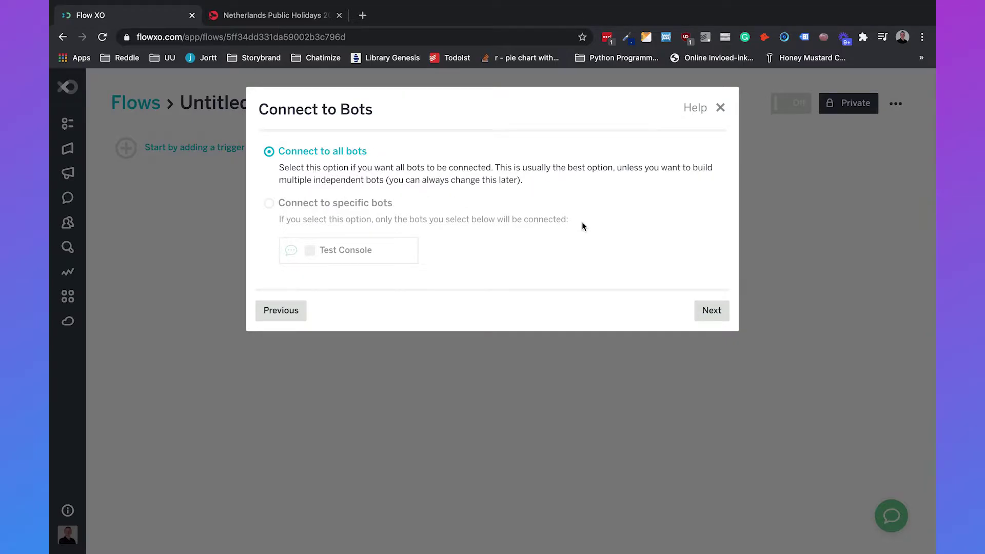
left_click(713, 311)
left_click(533, 187)
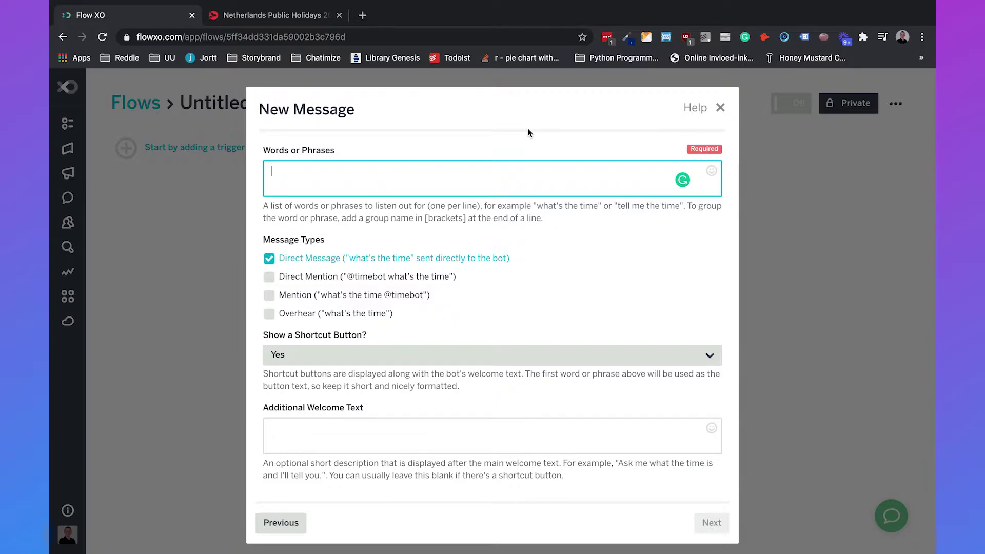
Enter the trigger phrases 'wifi password', 'printer' and 'holidays', one per line.
type("wifi password")
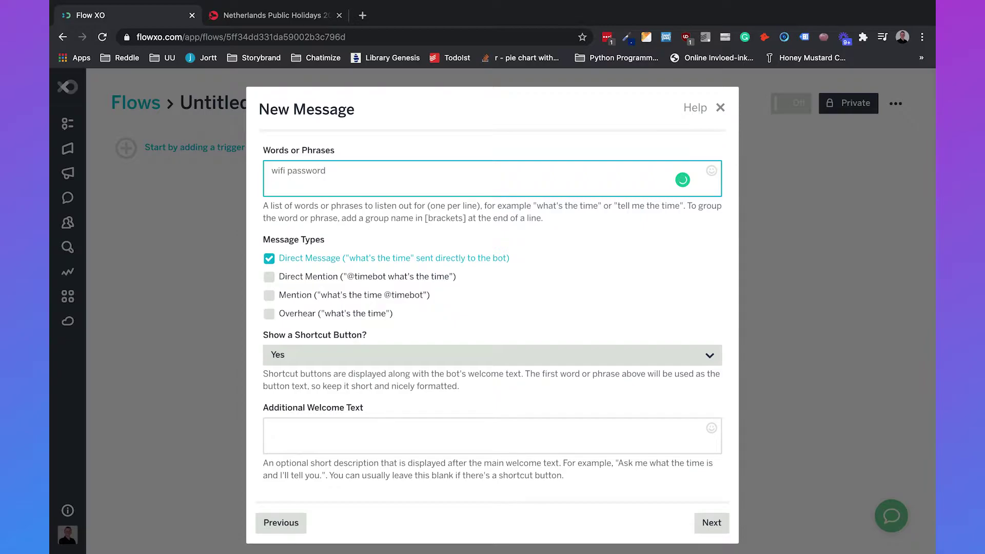
key("Return")
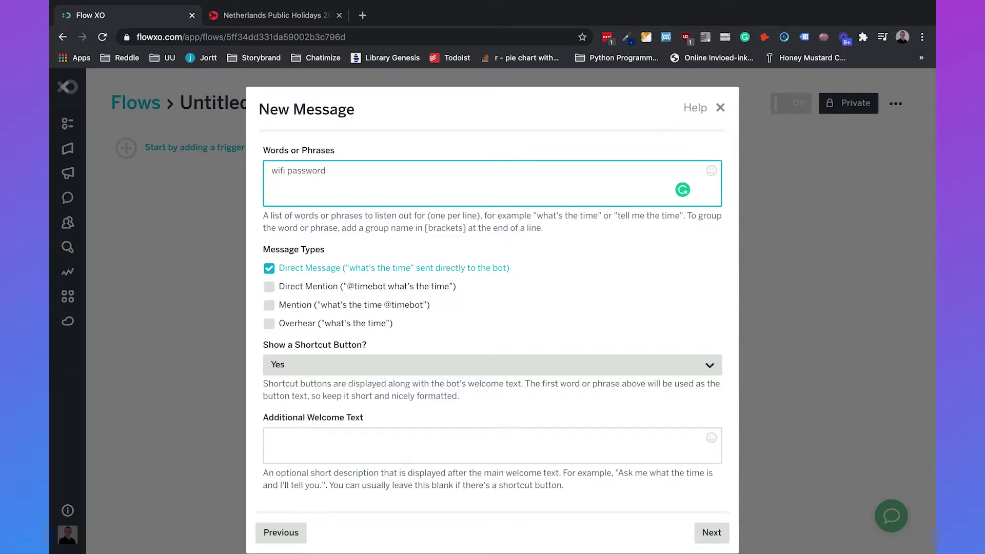
type("printer")
key("Return")
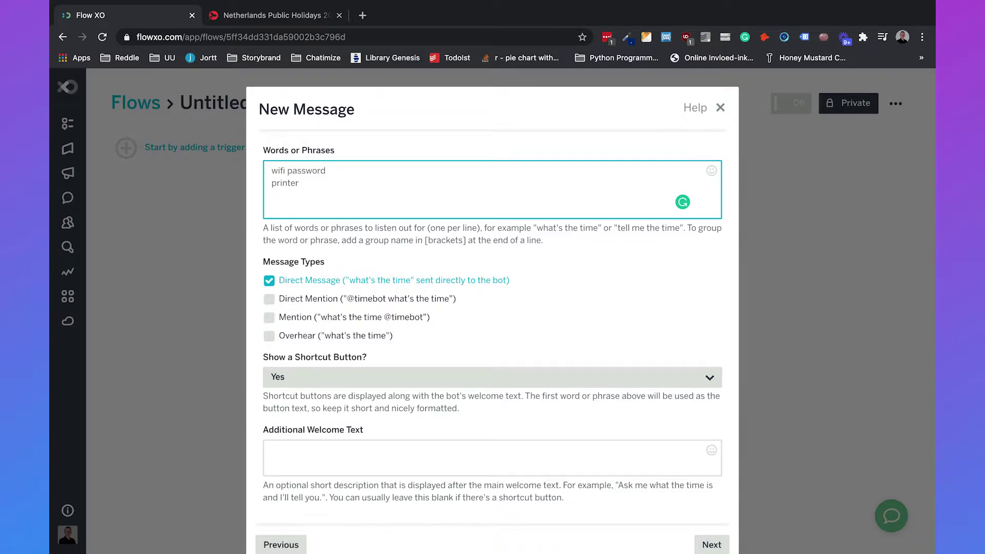
type("holidays")
scroll(316, 264, "down", 1)
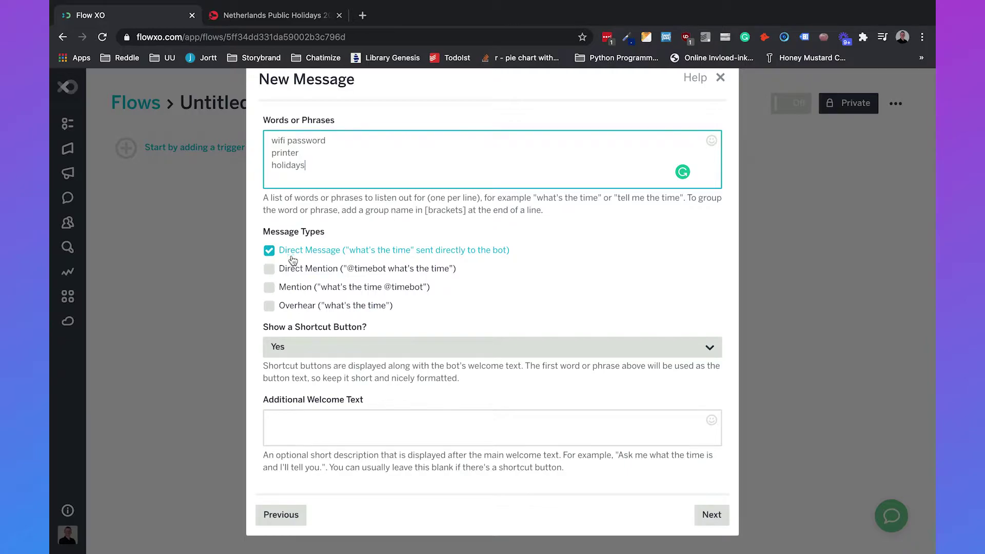
Tick Direct Mention, Mention and Overhear, set the shortcut button to No, and save the trigger.
left_click(269, 268)
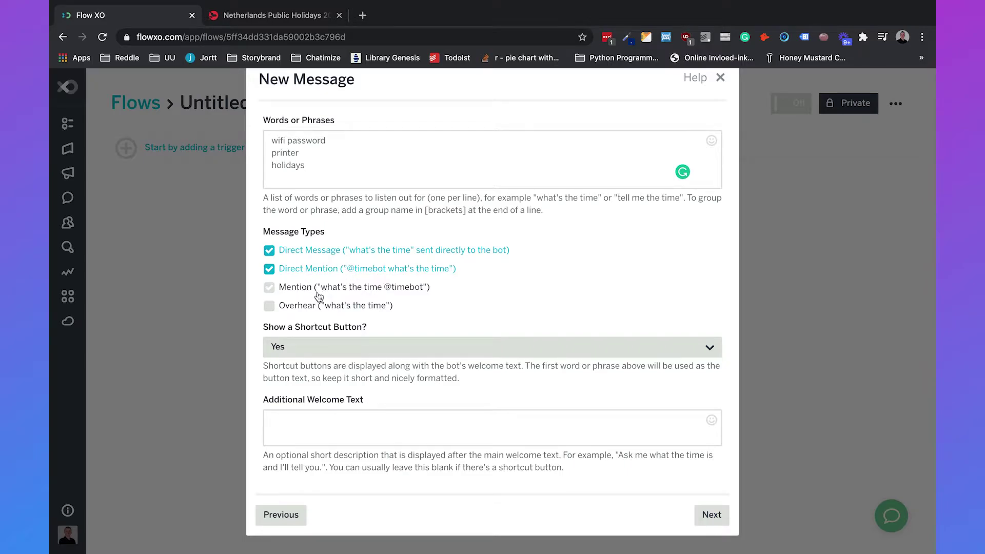
left_click(418, 290)
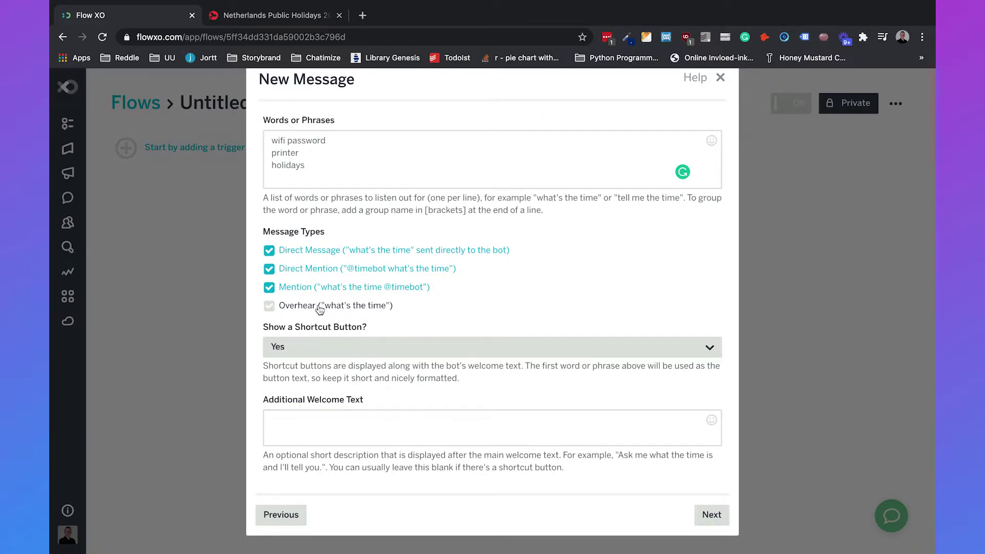
left_click(304, 307)
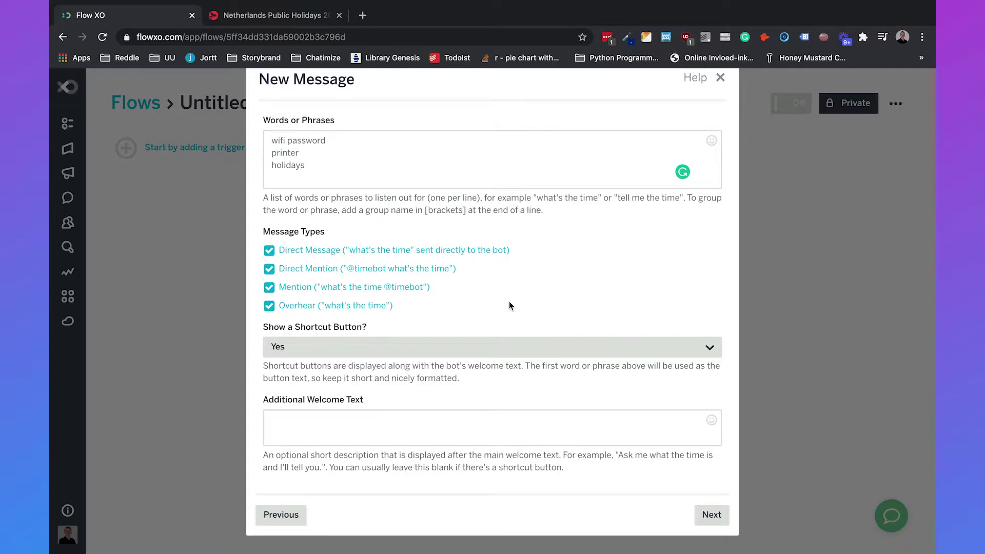
left_click(414, 348)
left_click(377, 419)
left_click(708, 510)
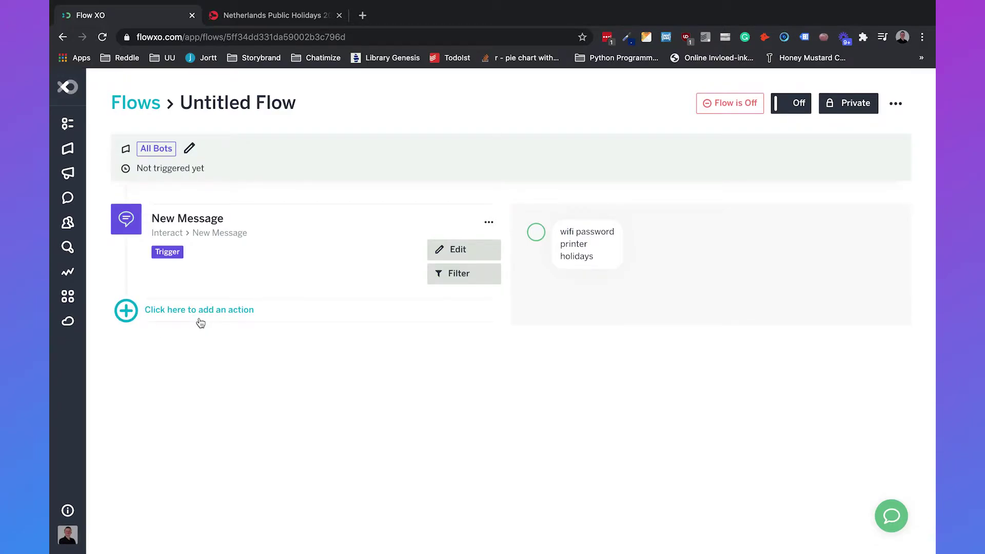
Add a Send a Message action whose reply states the wifi password.
left_click(199, 317)
left_click(332, 203)
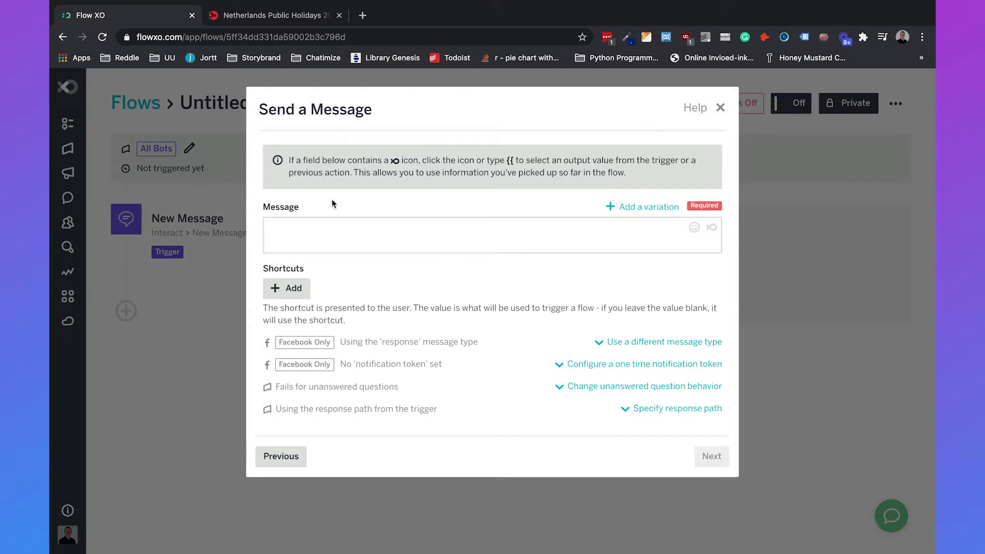
left_click(333, 246)
type("The wifi")
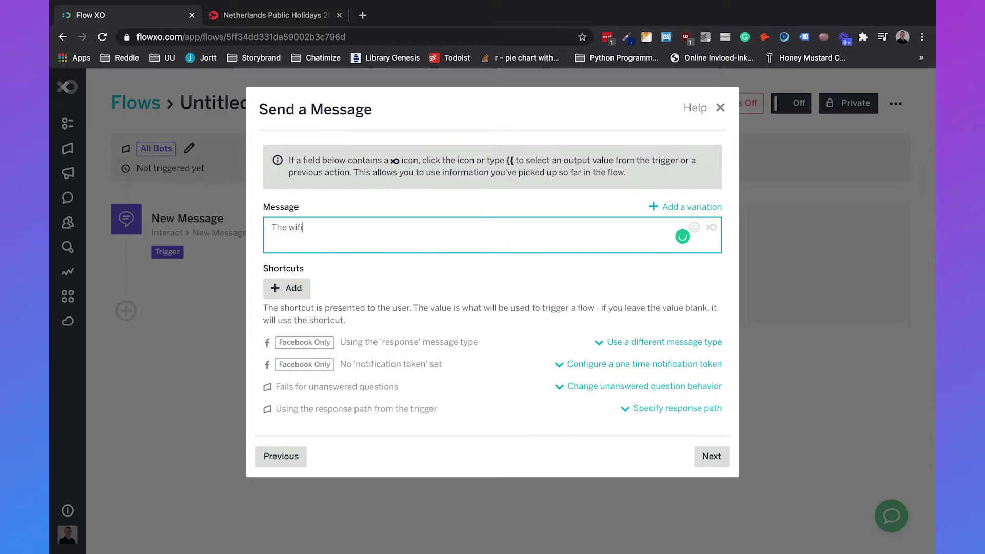
type(" password is 1234567890")
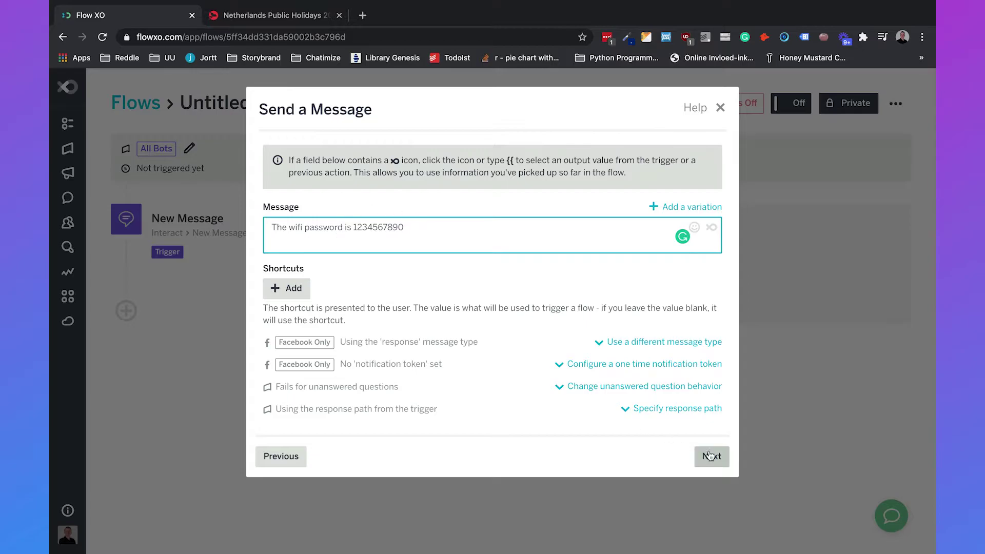
left_click(714, 458)
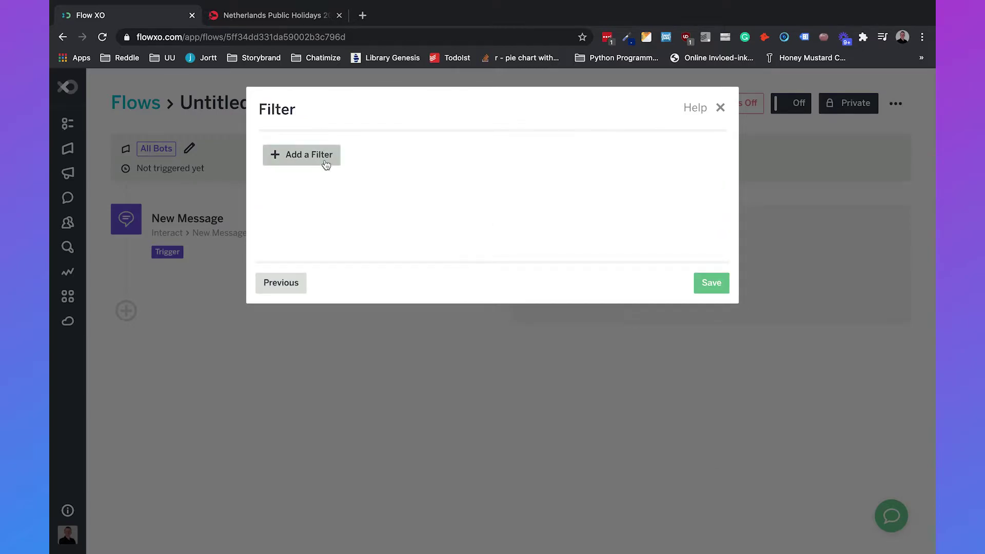
Filter the reply to send only when Message contains 'wifi password', then save.
left_click(321, 158)
left_click(367, 286)
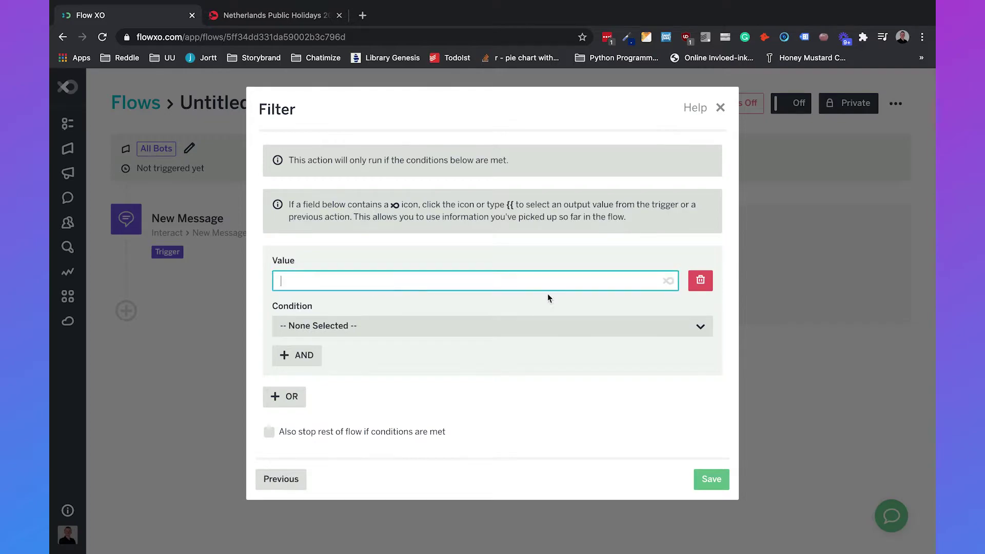
left_click(668, 281)
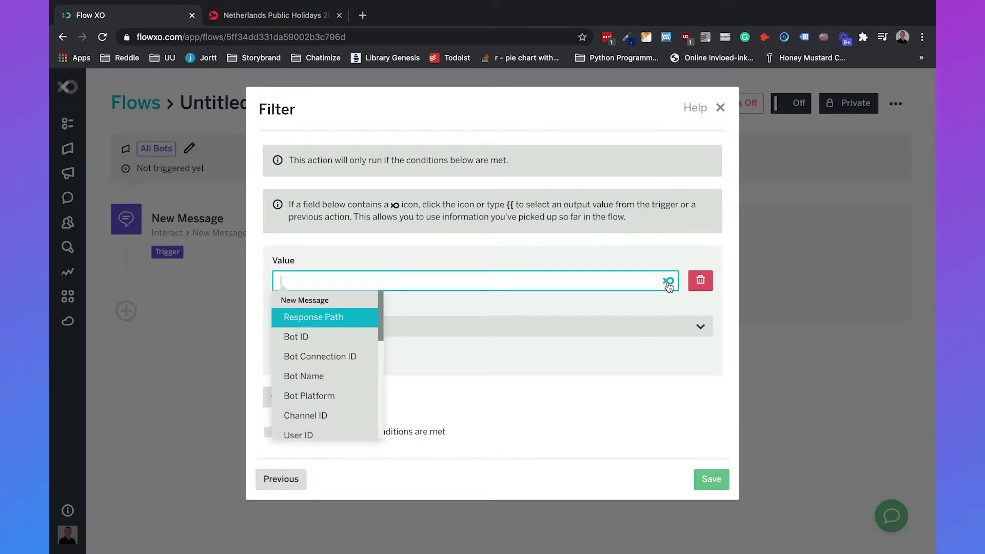
scroll(335, 353, "down", 5)
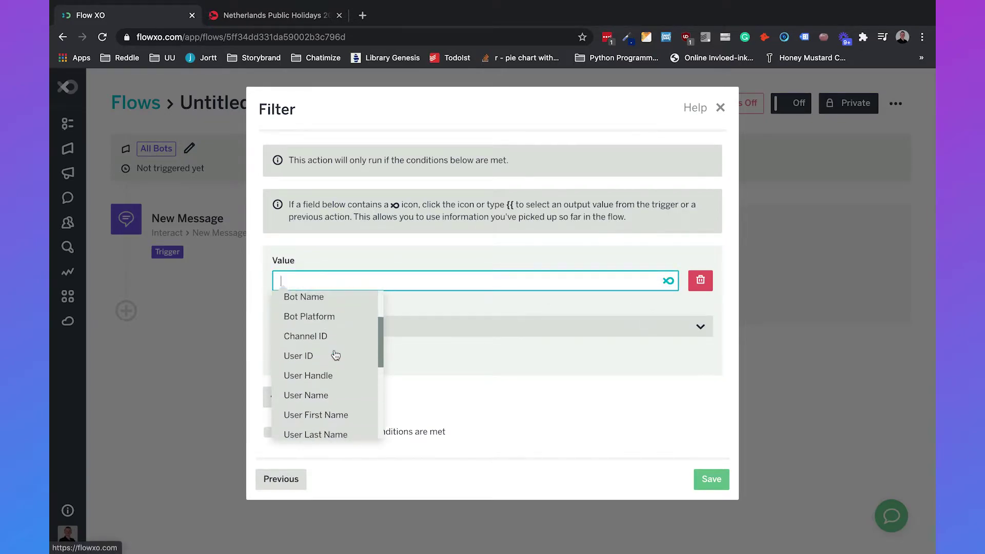
scroll(336, 353, "down", 2)
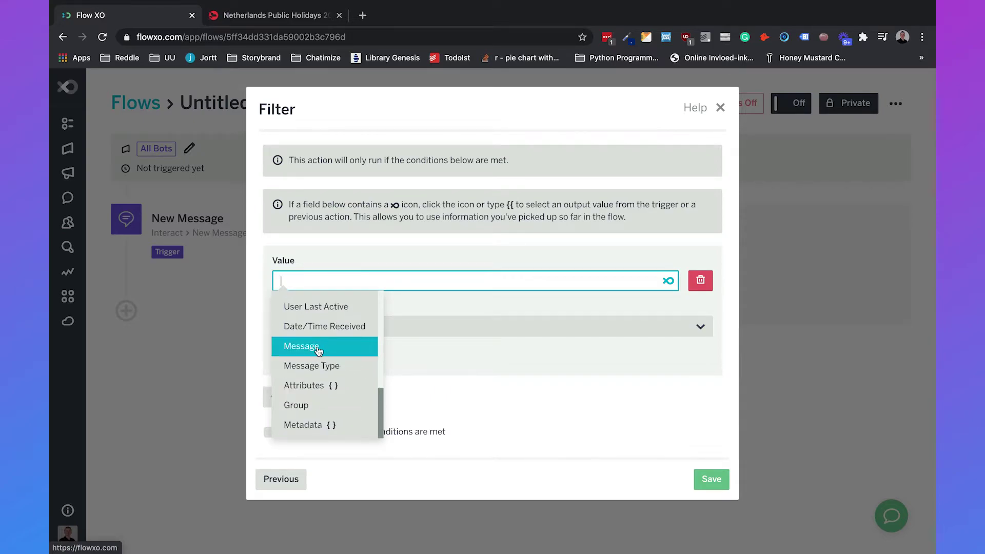
left_click(325, 345)
left_click(320, 329)
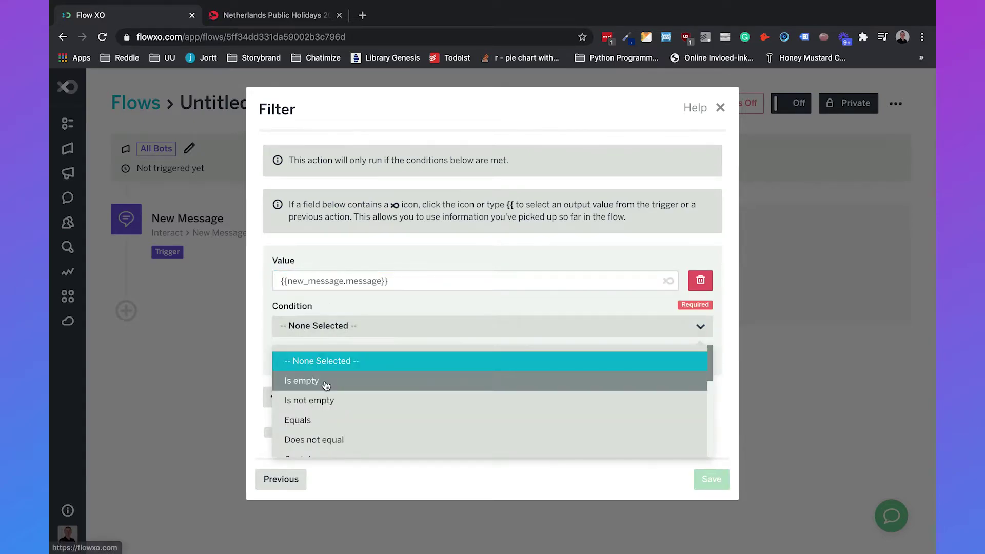
scroll(326, 385, "down", 1)
left_click(319, 418)
left_click(330, 368)
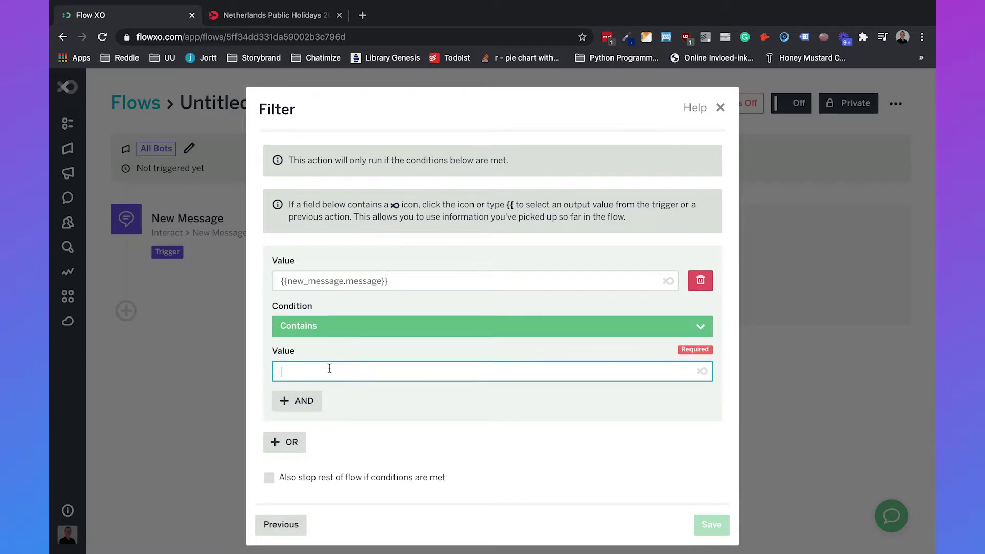
type("wifi password")
left_click(509, 404)
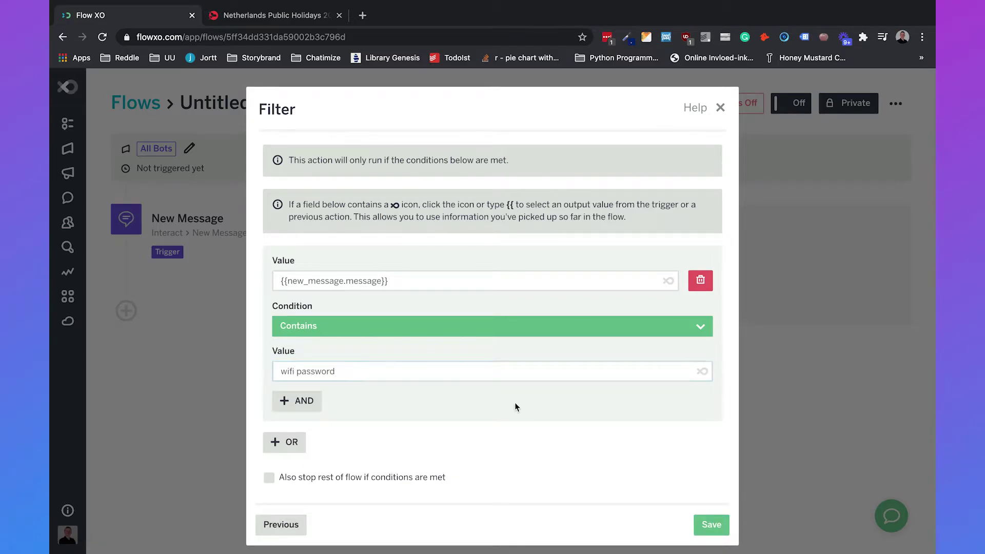
left_click(713, 525)
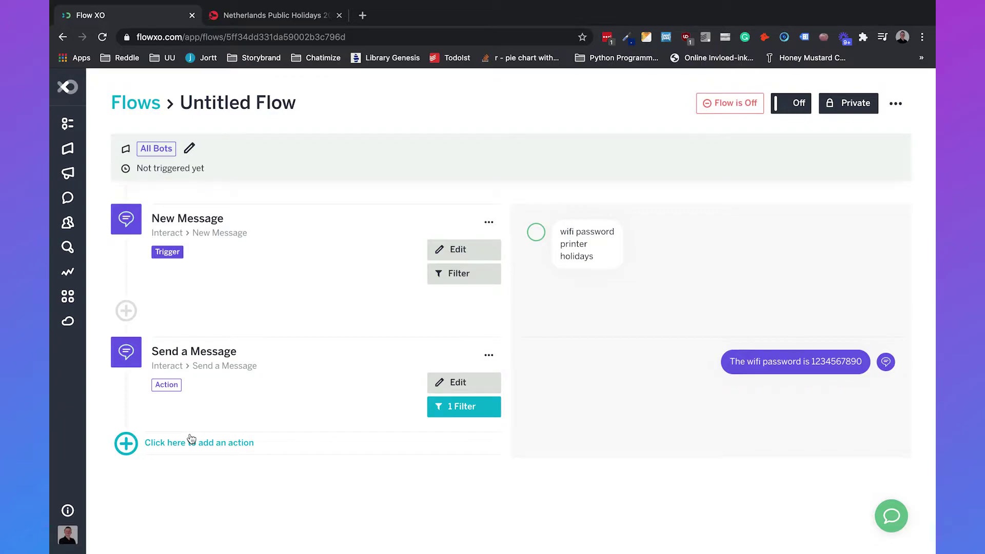
Add a second Send a Message reply offering printer help via a video link.
left_click(231, 442)
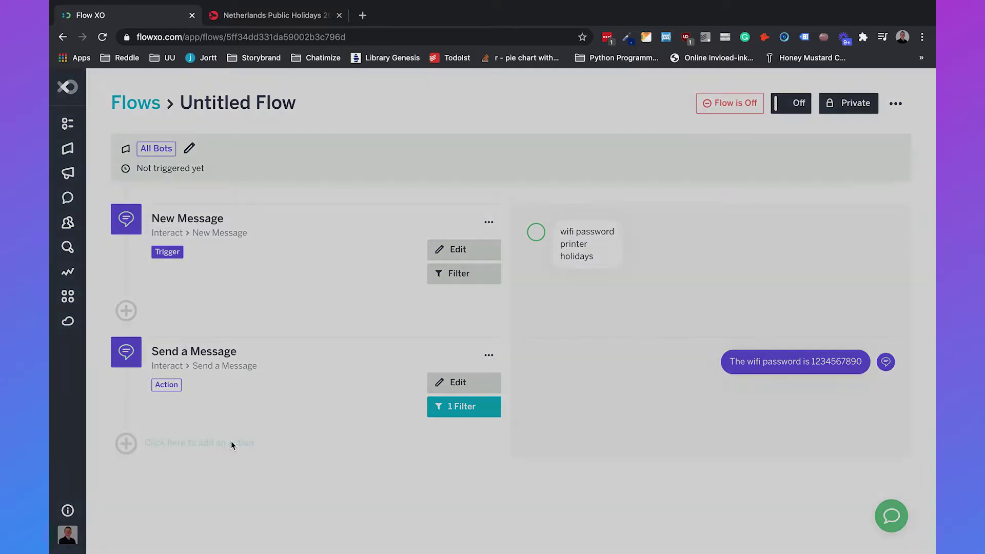
left_click(327, 186)
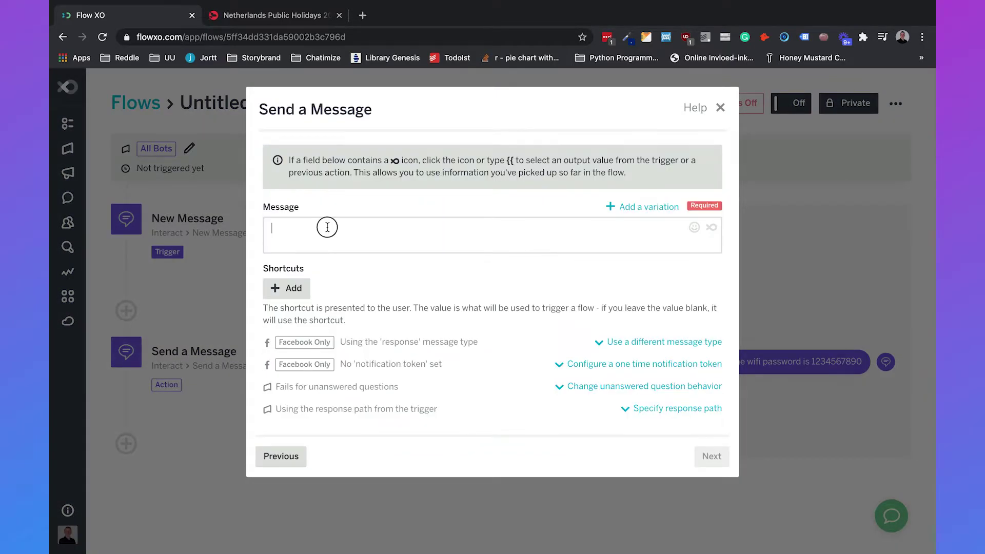
left_click(327, 227)
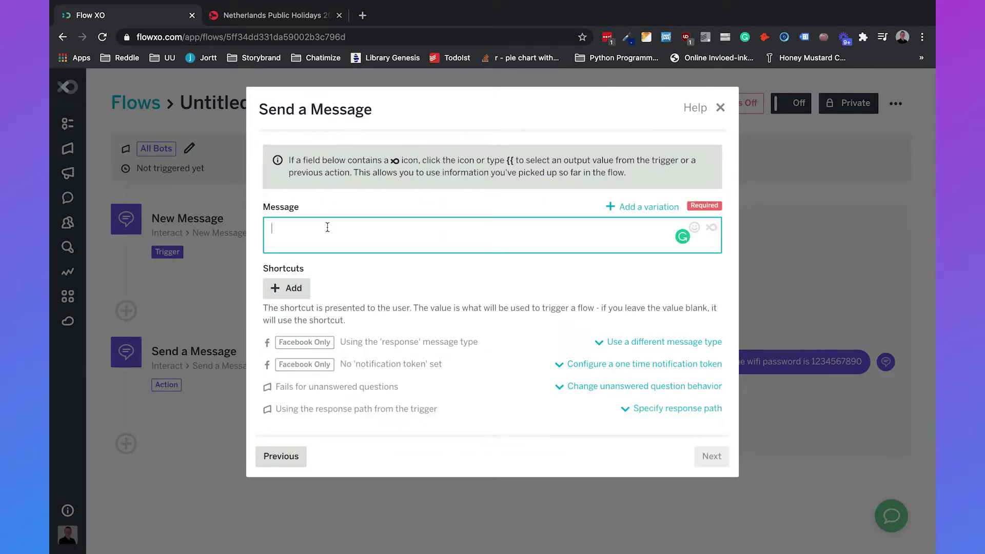
type("If you need any help with the")
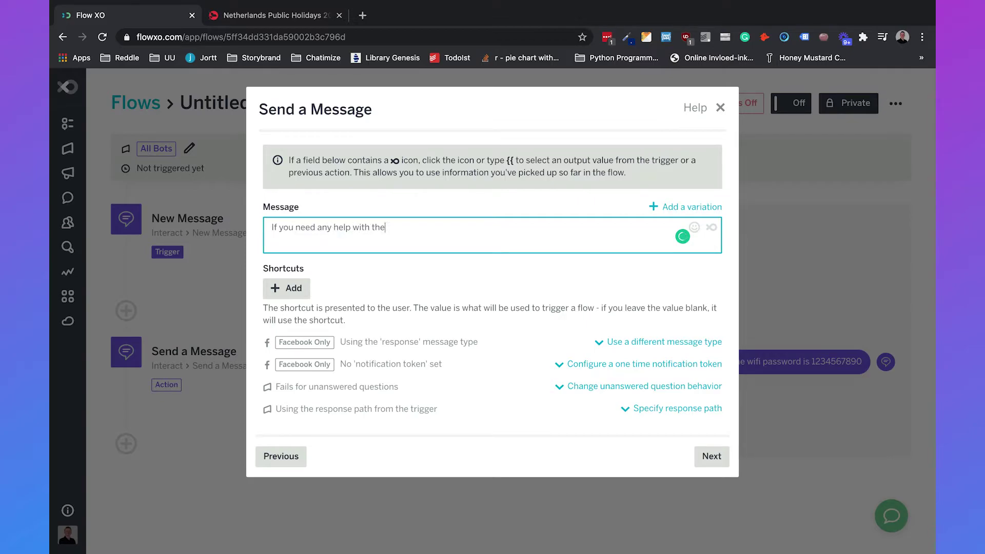
type(" printer, Andy created a video about it: h")
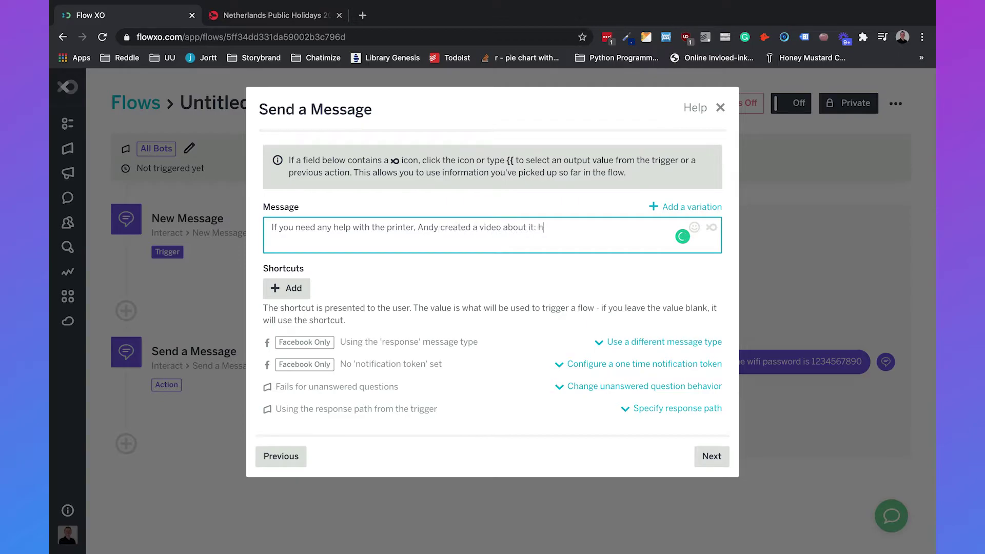
type("ttps://chatimize.com")
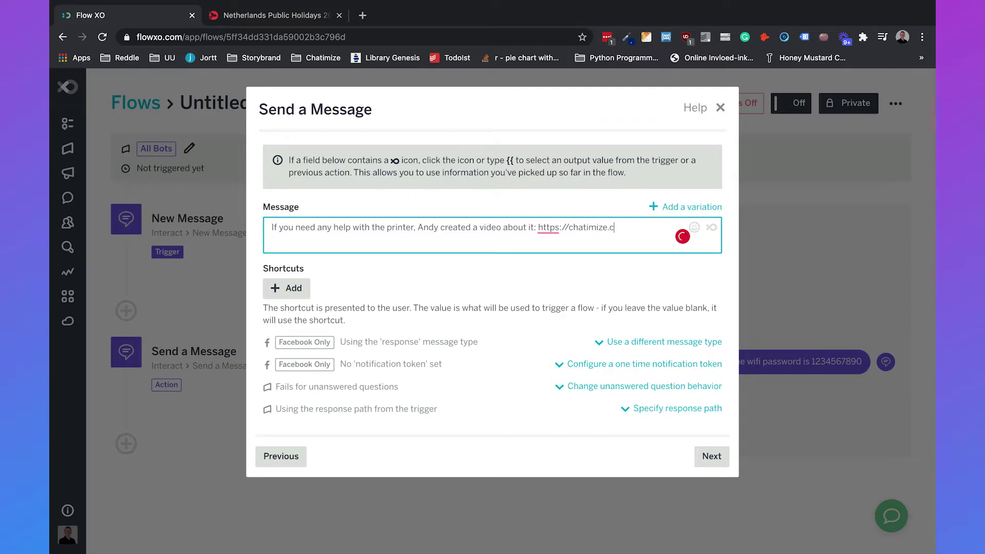
left_click(358, 277)
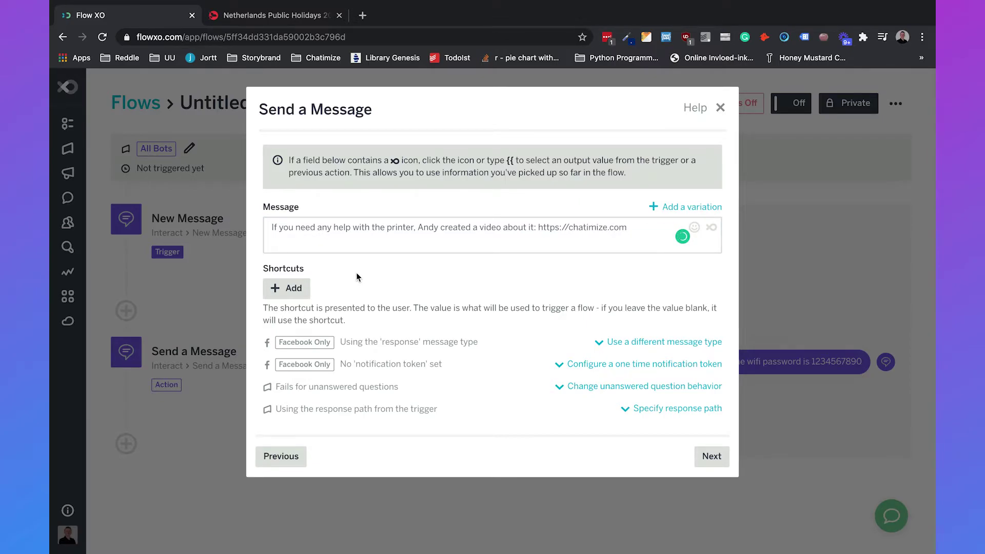
left_click(709, 468)
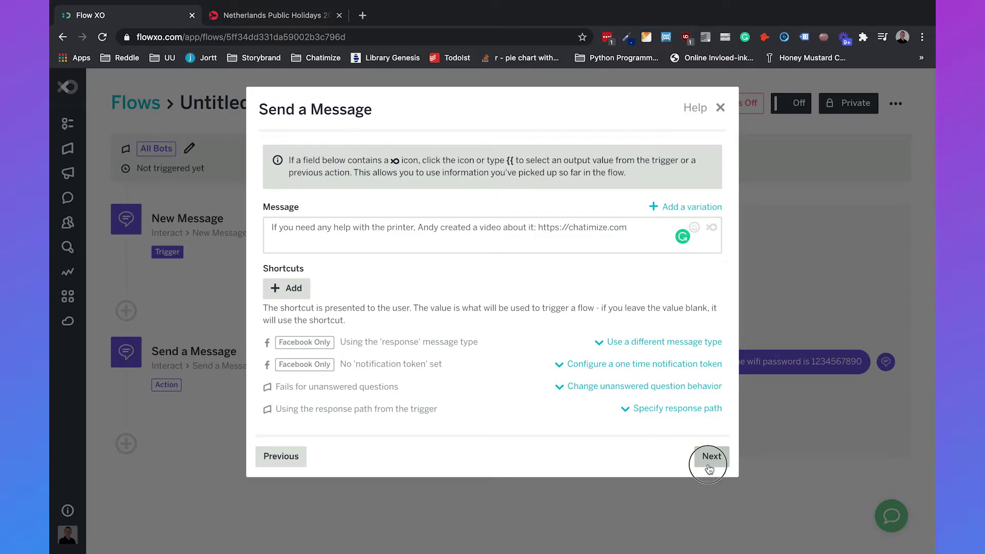
Give the printer reply a Message Contains keyword filter and save it.
left_click(329, 169)
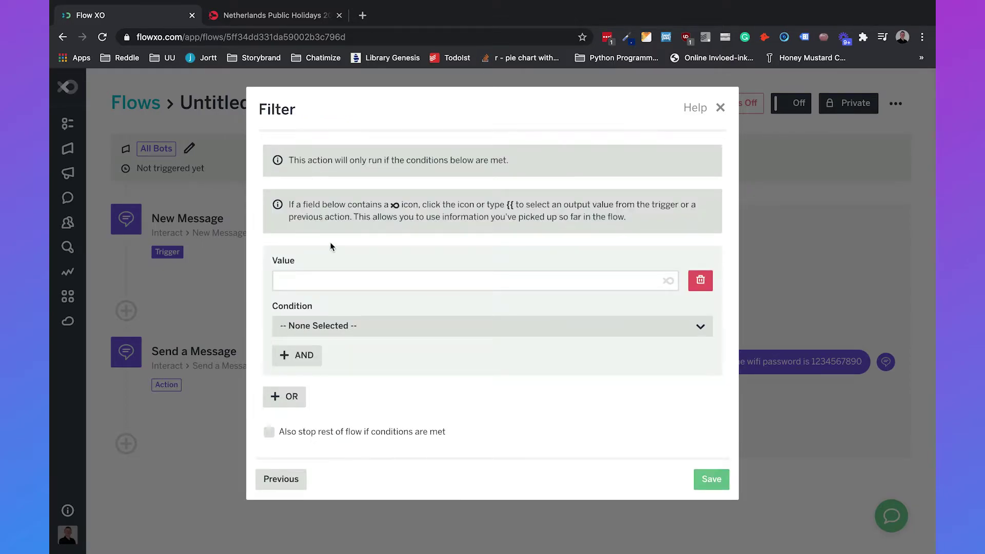
left_click(323, 278)
left_click(666, 281)
scroll(352, 378, "down", 5)
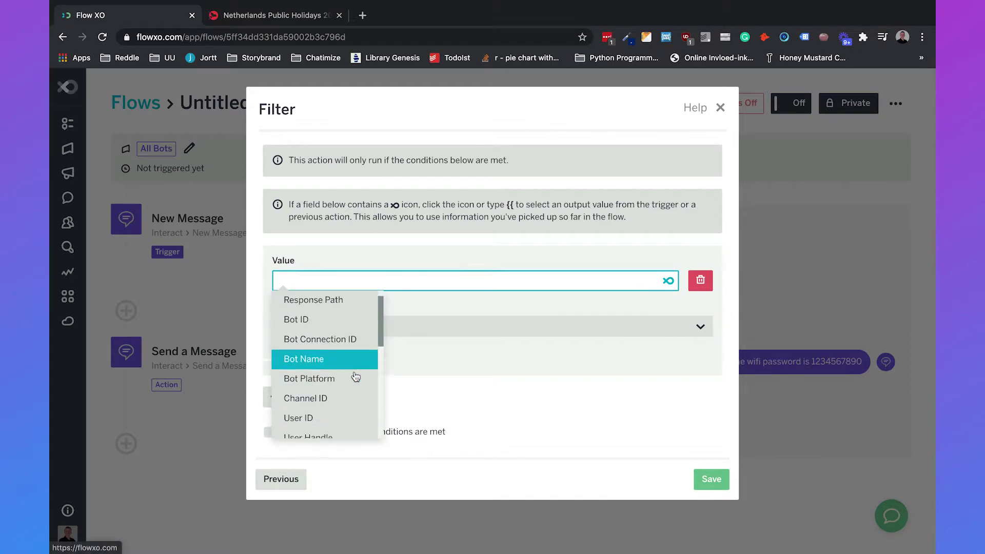
left_click(318, 345)
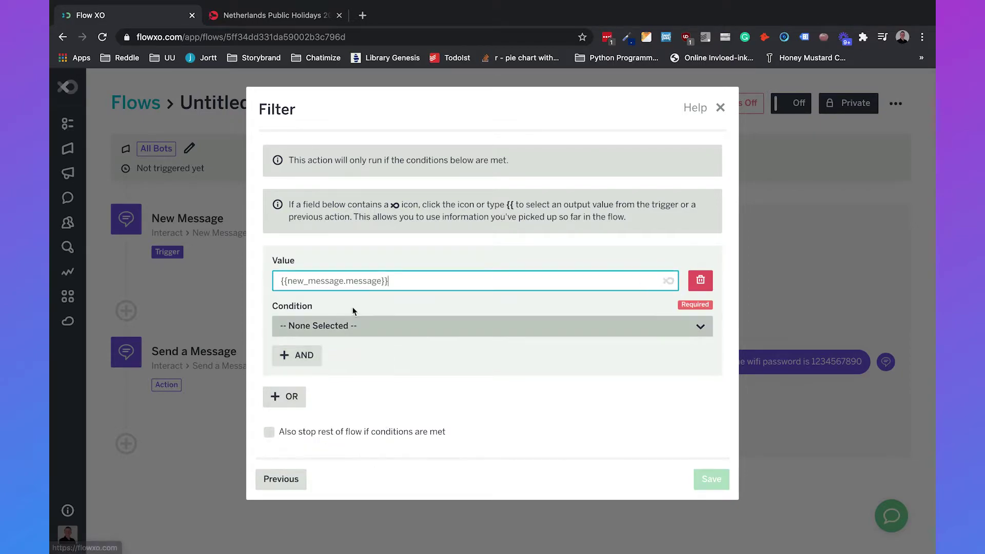
left_click(356, 326)
scroll(358, 391, "down", 3)
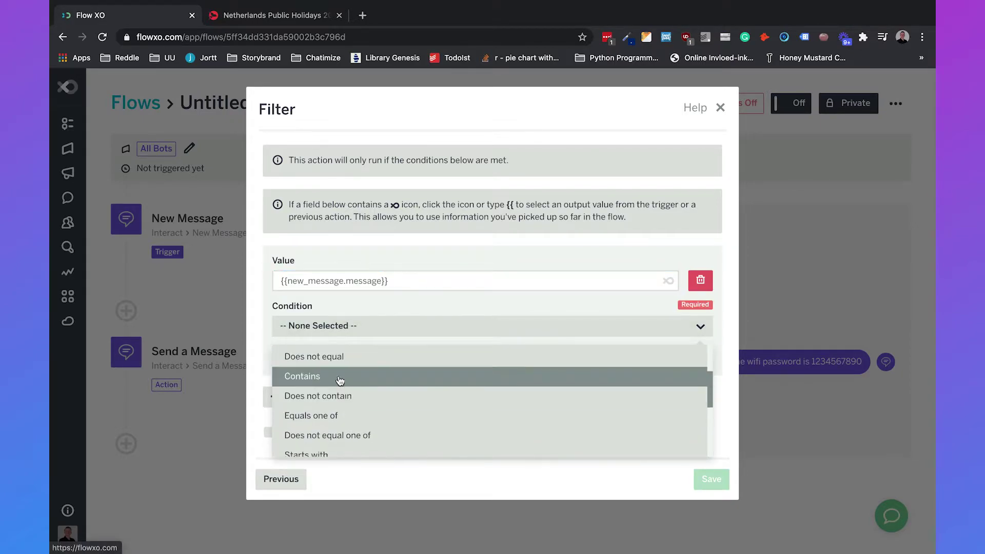
left_click(341, 376)
left_click(351, 371)
type("password")
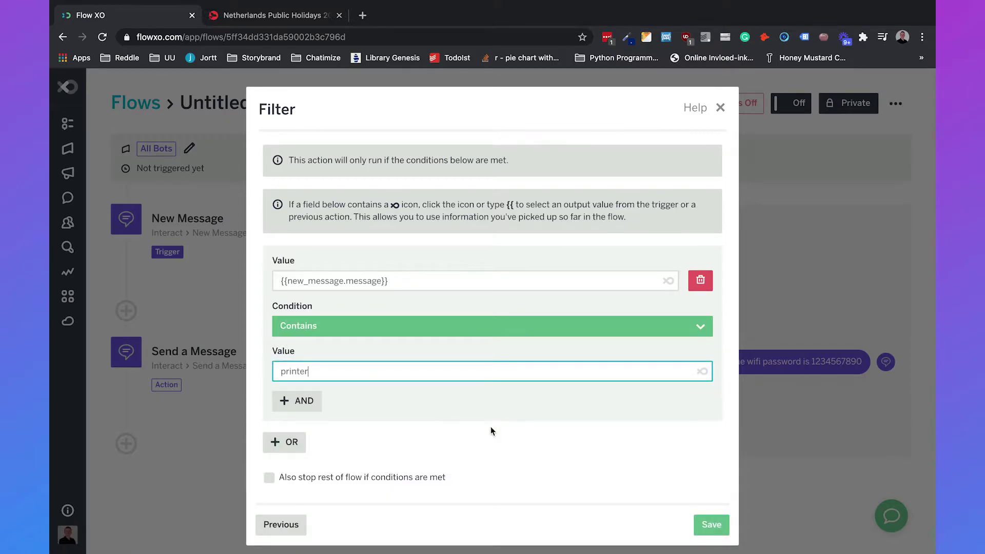
left_click(704, 523)
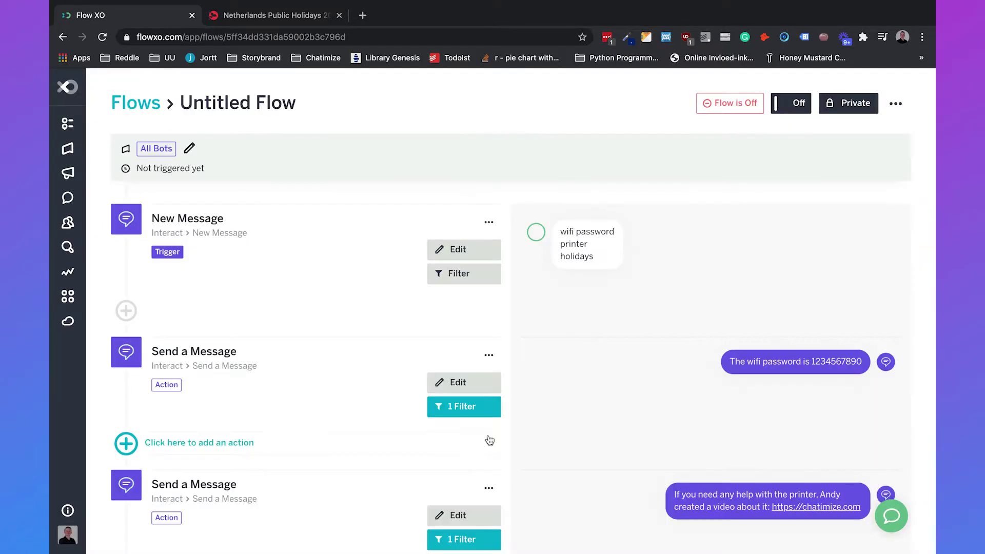
scroll(374, 334, "down", 2)
left_click(125, 506)
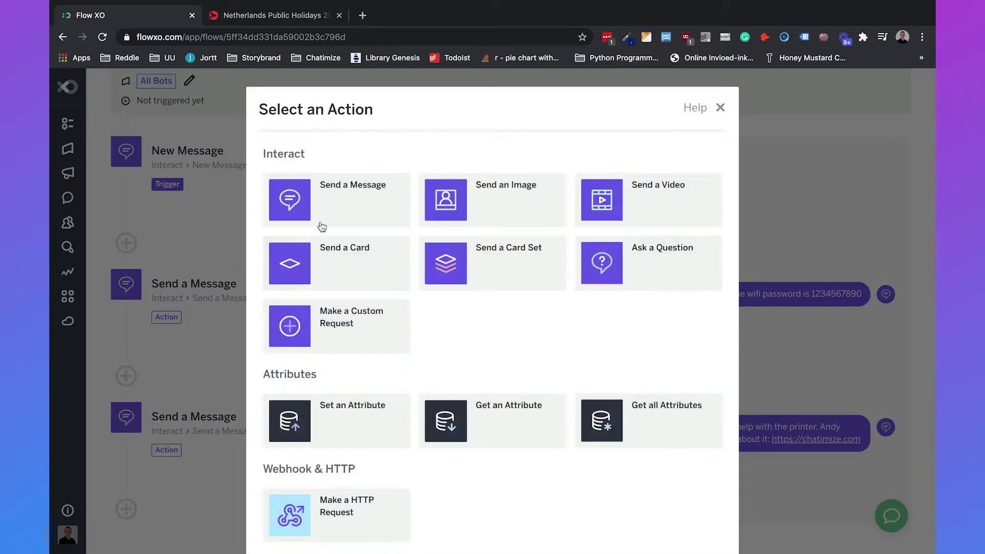
Add a third reply, 'The holidays of 20…', with the public holidays page link pasted in.
left_click(328, 218)
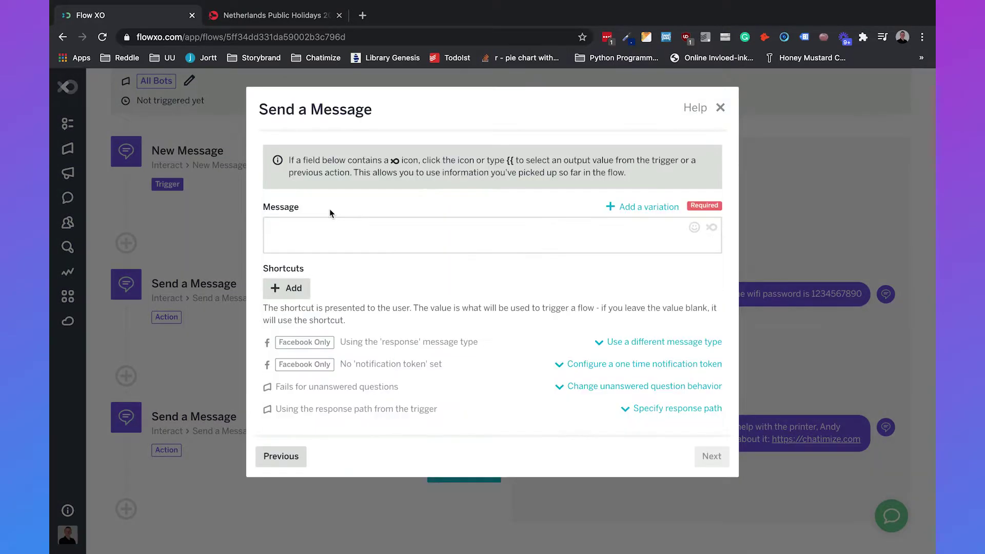
left_click(342, 226)
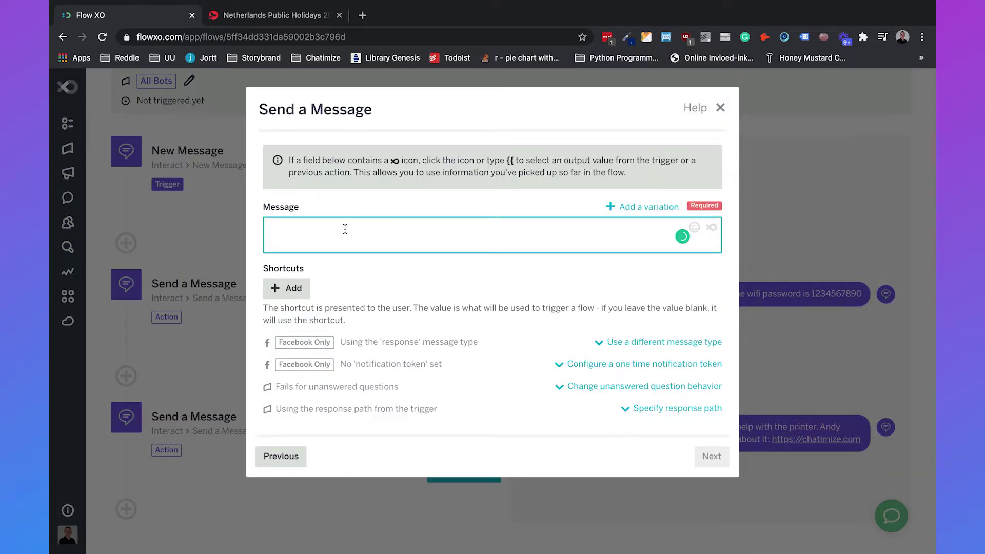
type("The holidays of ")
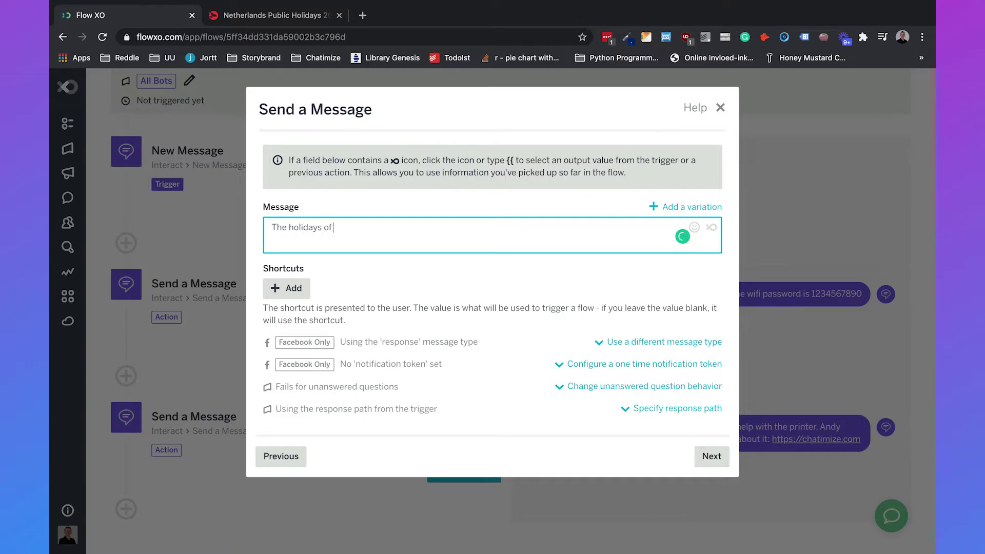
type("2021 are")
left_click(266, 16)
left_click(238, 37)
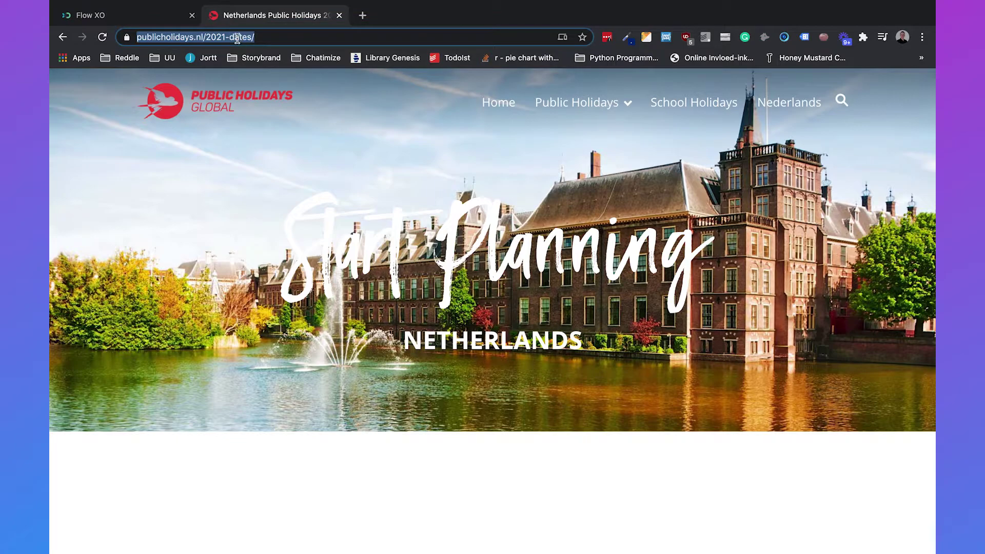
key("ctrl+c")
left_click(154, 15)
left_click(431, 238)
key("ctrl+v")
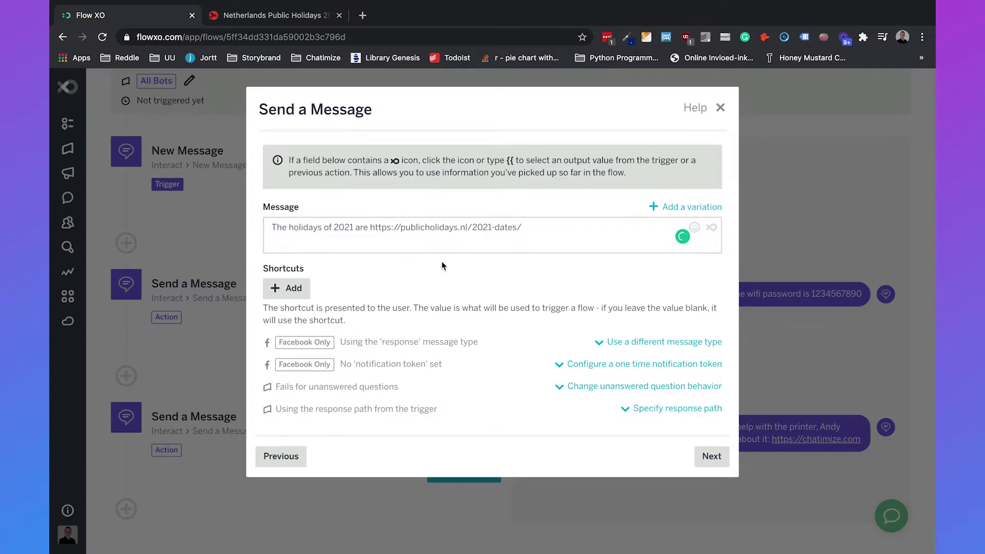
Filter the holidays reply on Message Contains 'holiday' and save it.
left_click(711, 456)
left_click(301, 155)
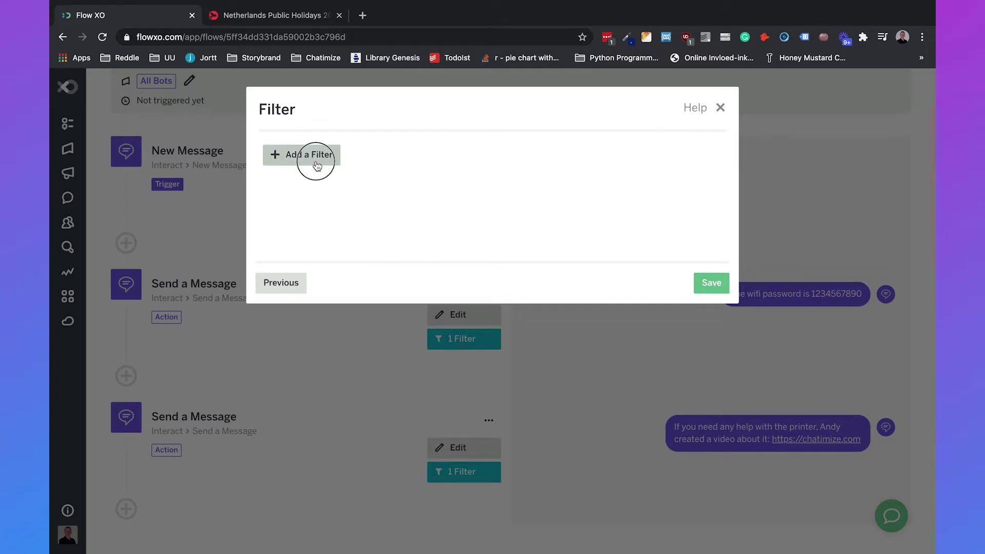
left_click(362, 285)
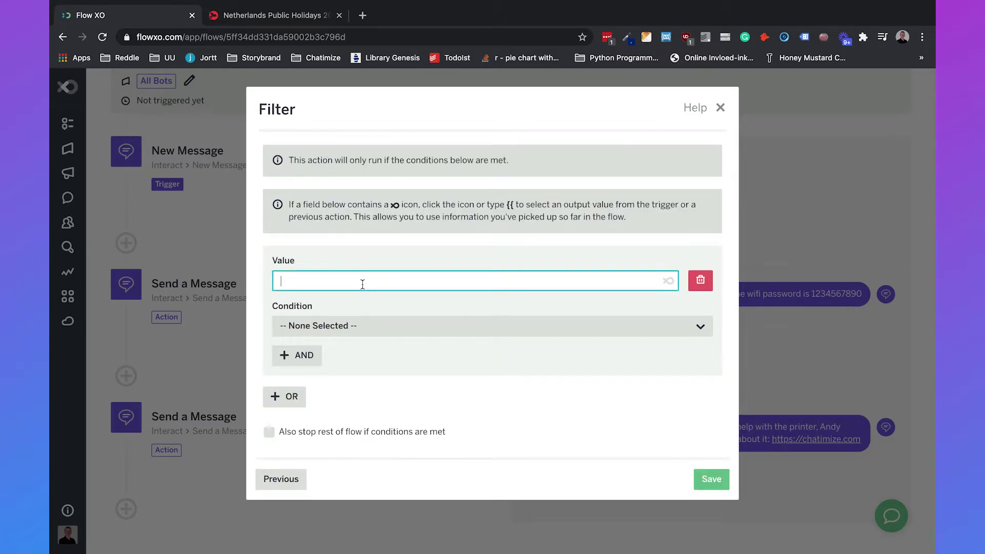
type("ho")
key("BackSpace")
key("BackSpace")
left_click(668, 281)
scroll(338, 390, "down", 3)
scroll(338, 389, "down", 3)
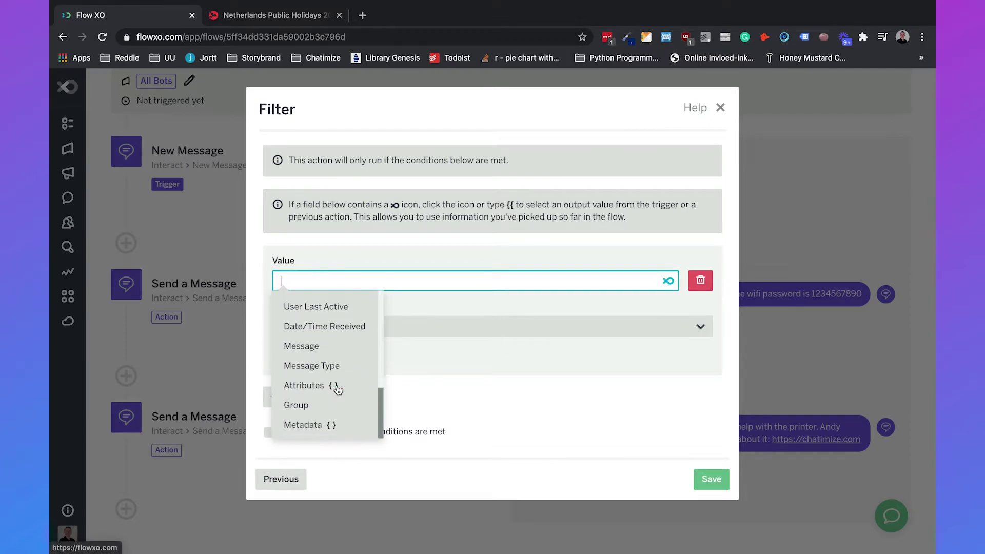
left_click(331, 343)
left_click(346, 331)
scroll(319, 431, "down", 3)
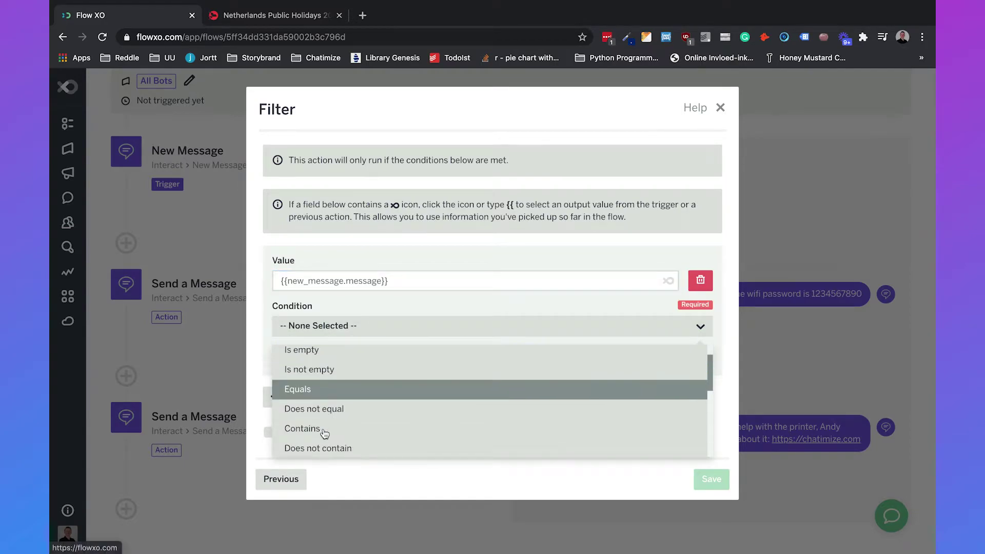
left_click(322, 367)
left_click(324, 369)
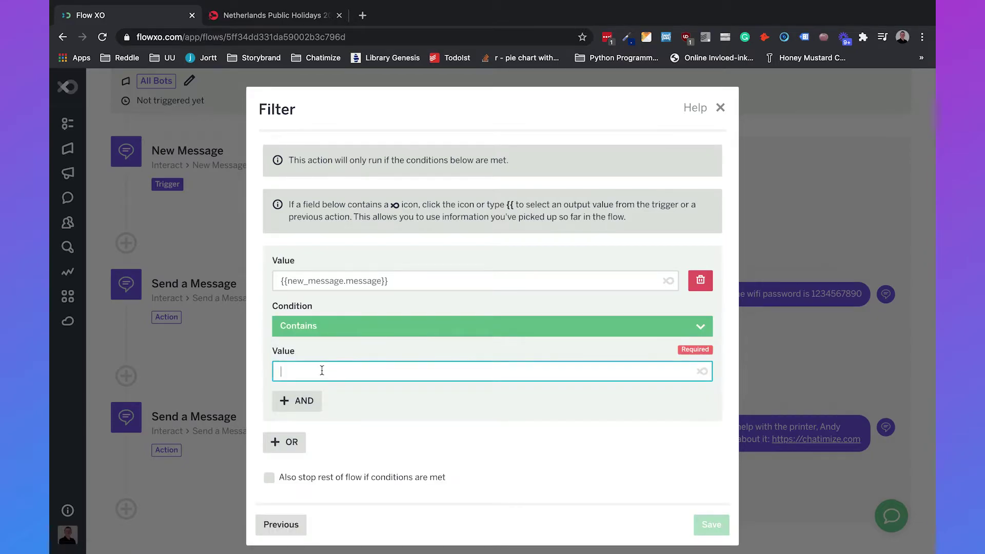
type("holiday")
left_click(459, 463)
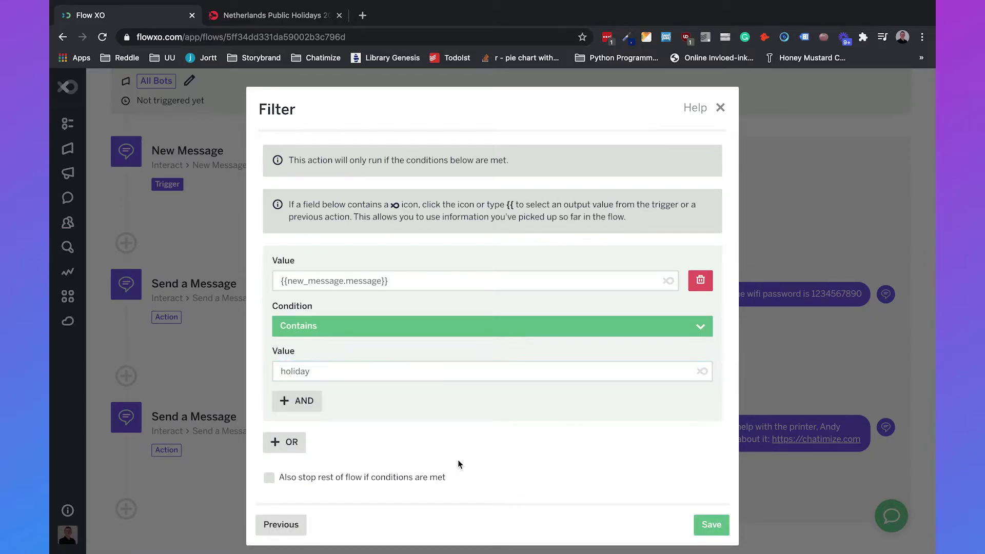
left_click(717, 522)
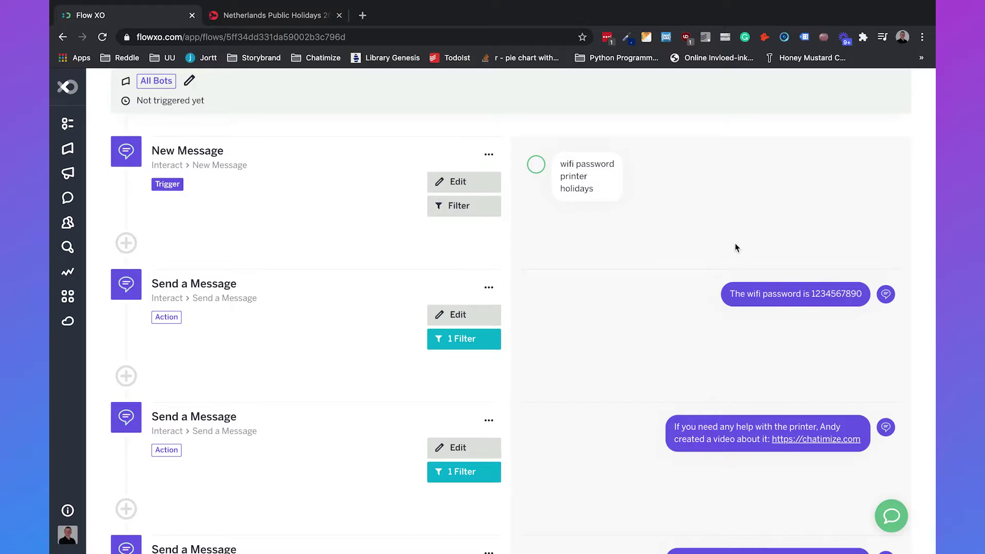
Switch the Untitled Flow on.
scroll(734, 242, "down", 5)
scroll(605, 395, "up", 7)
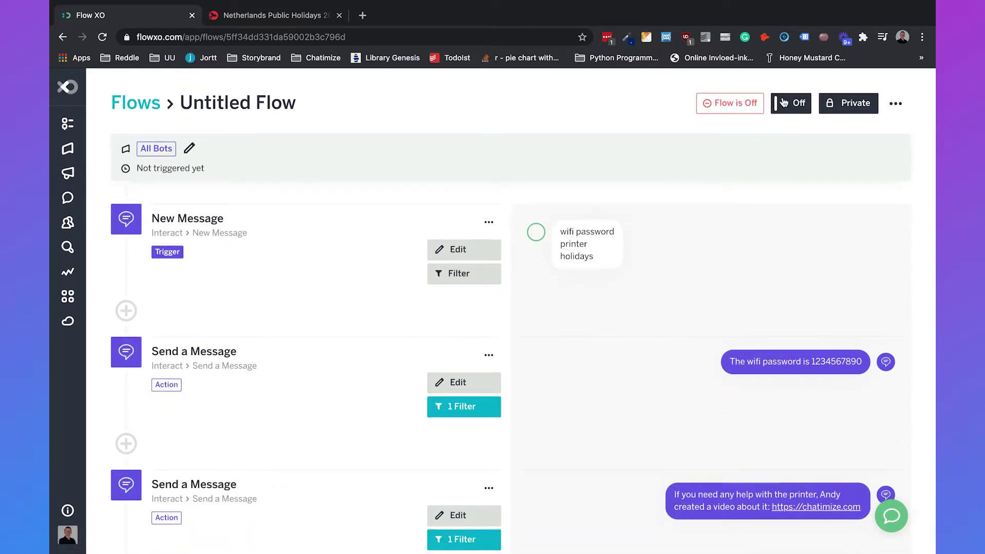
left_click(800, 107)
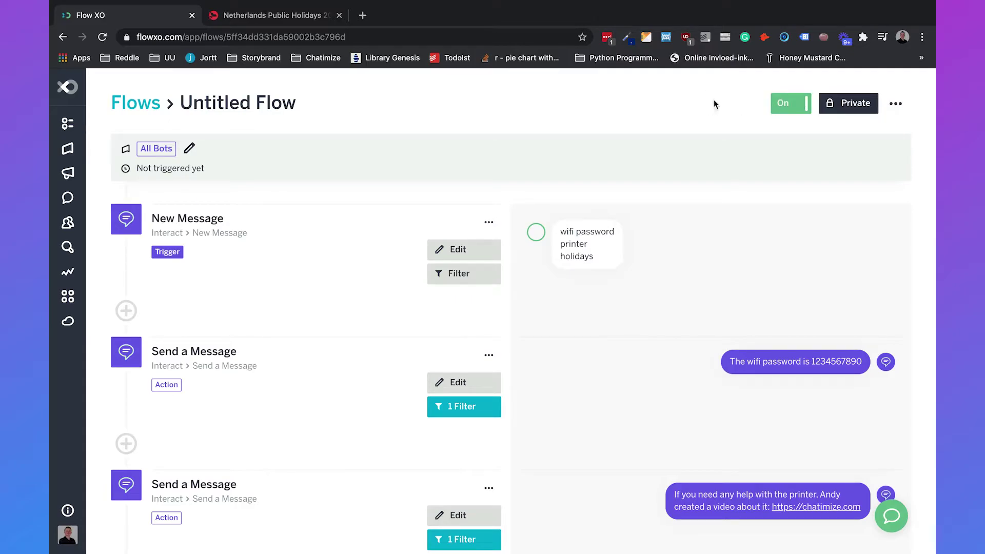
In the Test Console, send 'wifi password', 'holiday' and 'printer' and check each reply.
left_click(891, 516)
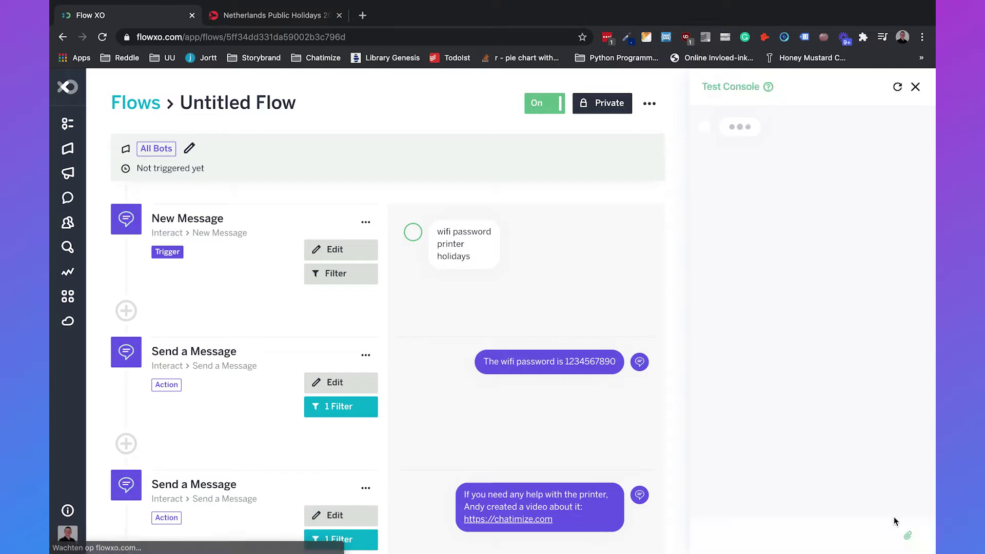
type("w")
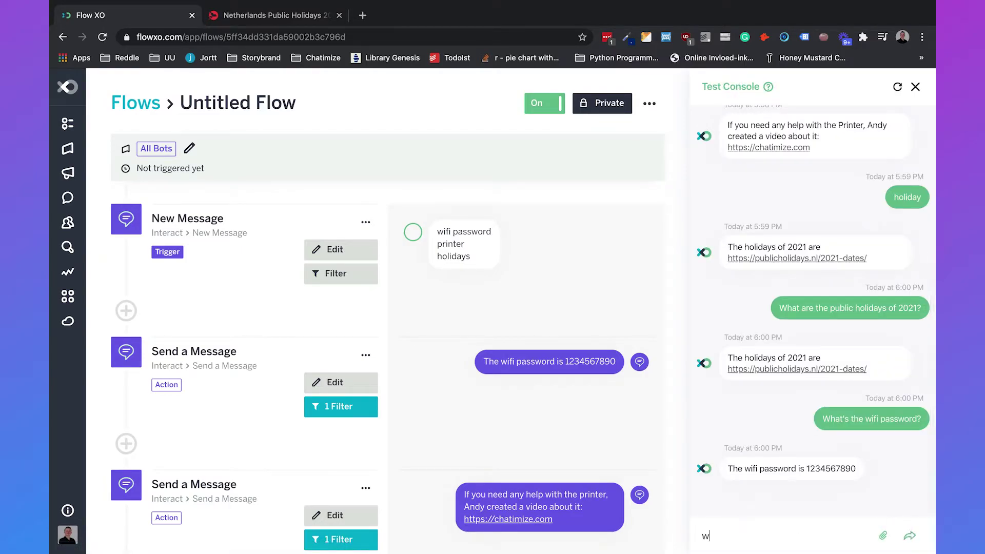
type("ifi password")
key("Return")
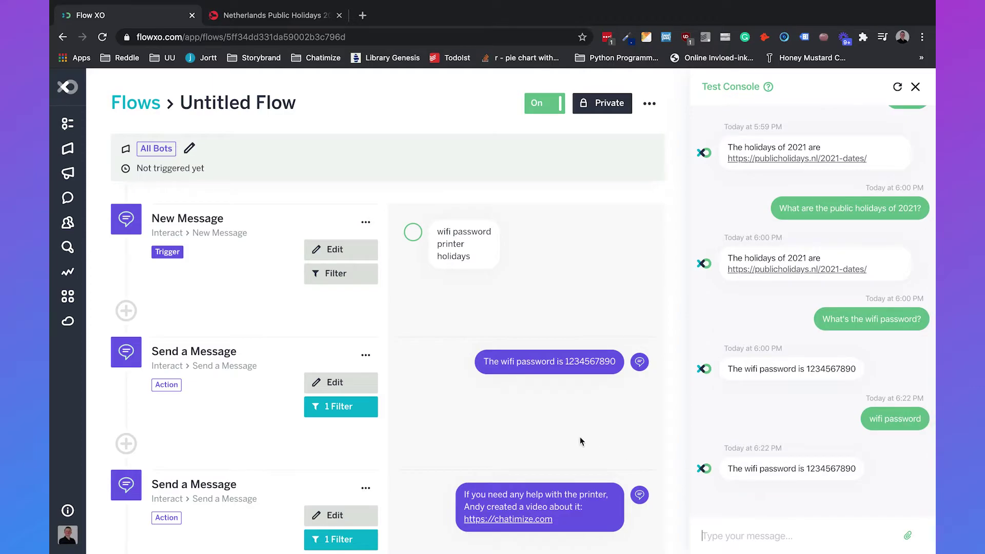
type("holiday")
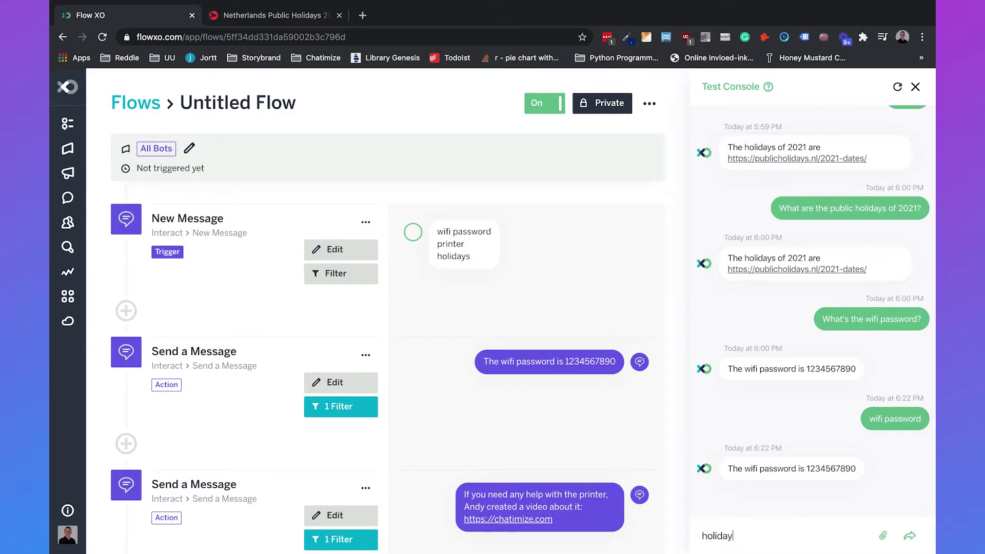
key("Return")
type("printer")
key("Return")
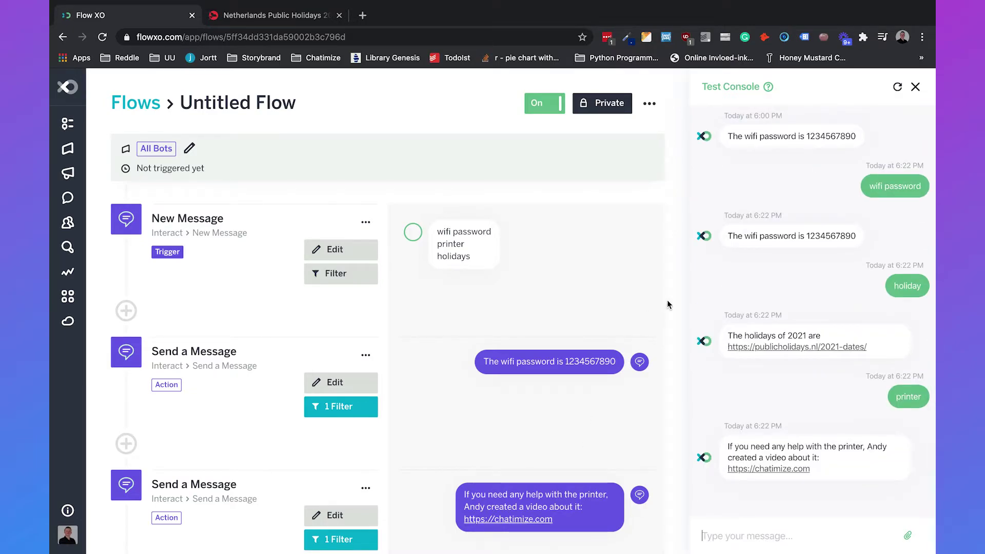
left_click(916, 86)
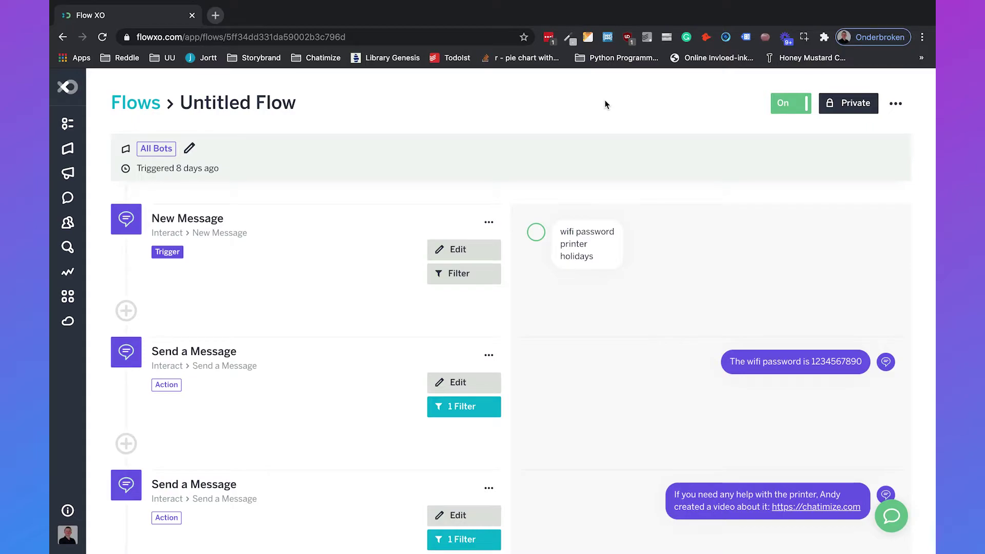
Start a new bot on the Bots page with Slack as its platform.
left_click(65, 150)
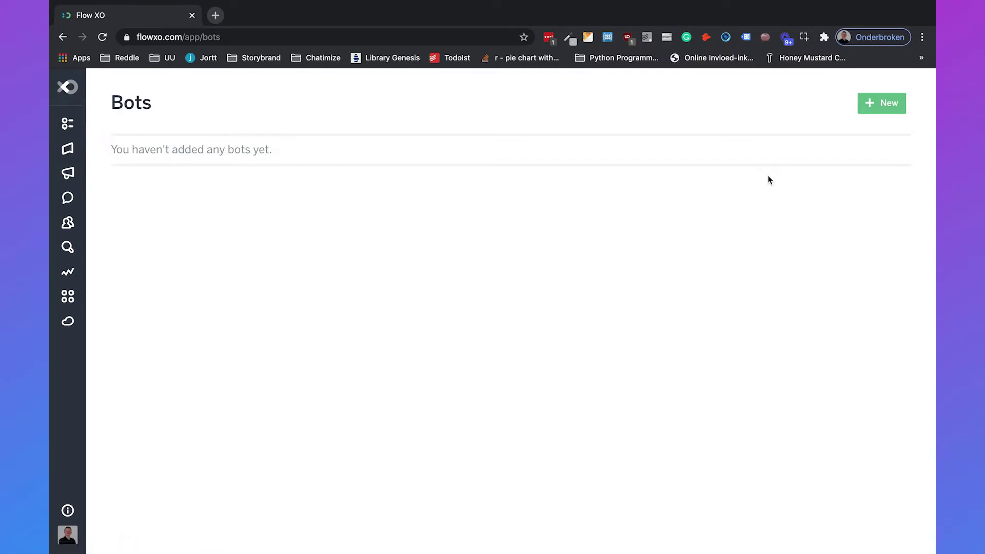
left_click(877, 107)
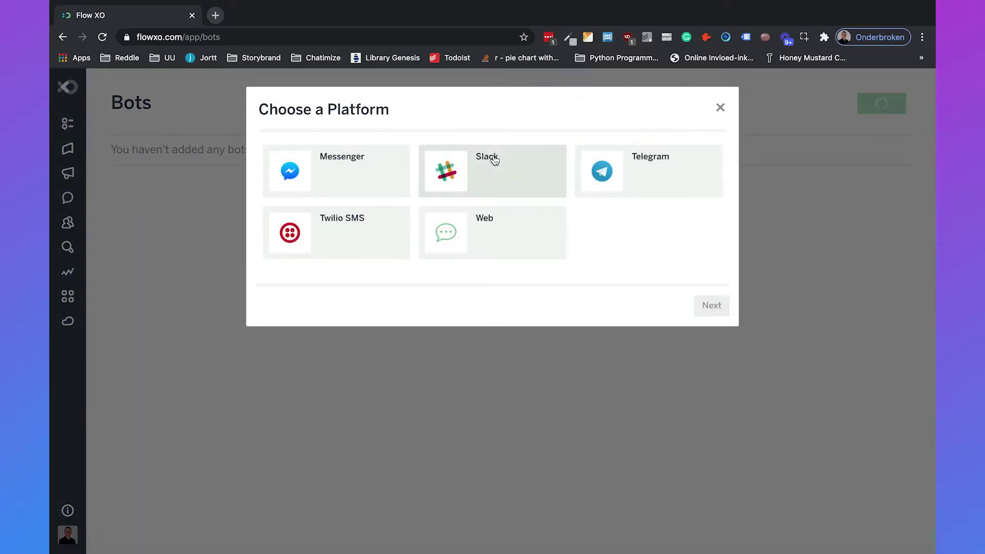
double_click(492, 159)
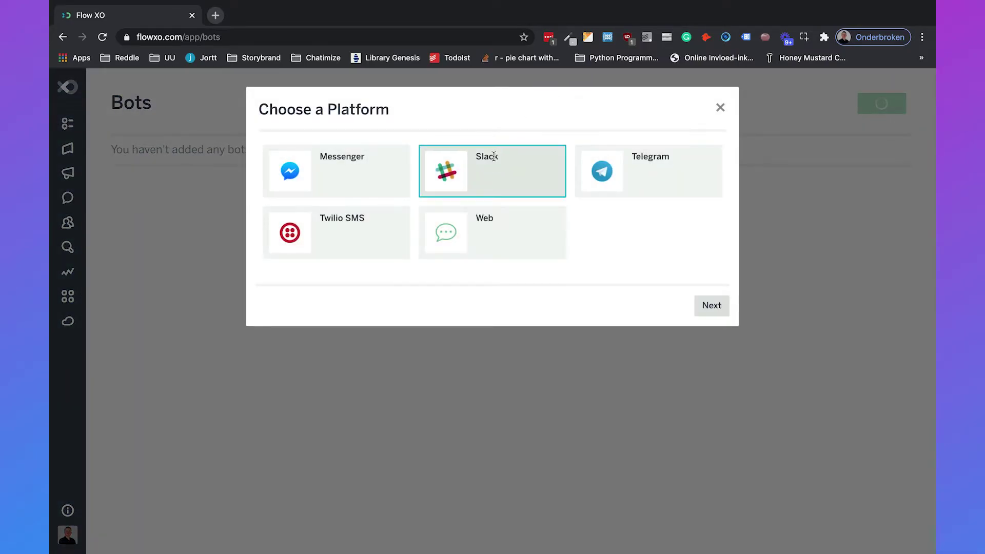
Name the bot 'Chatimize Slackbot' and keep English as its language.
left_click(423, 230)
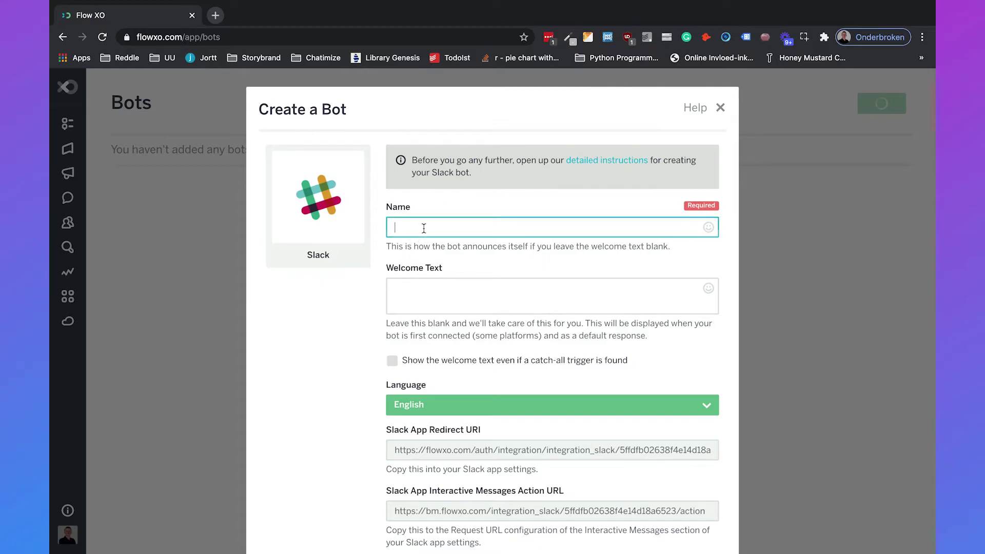
type("Chatimize Slackbot")
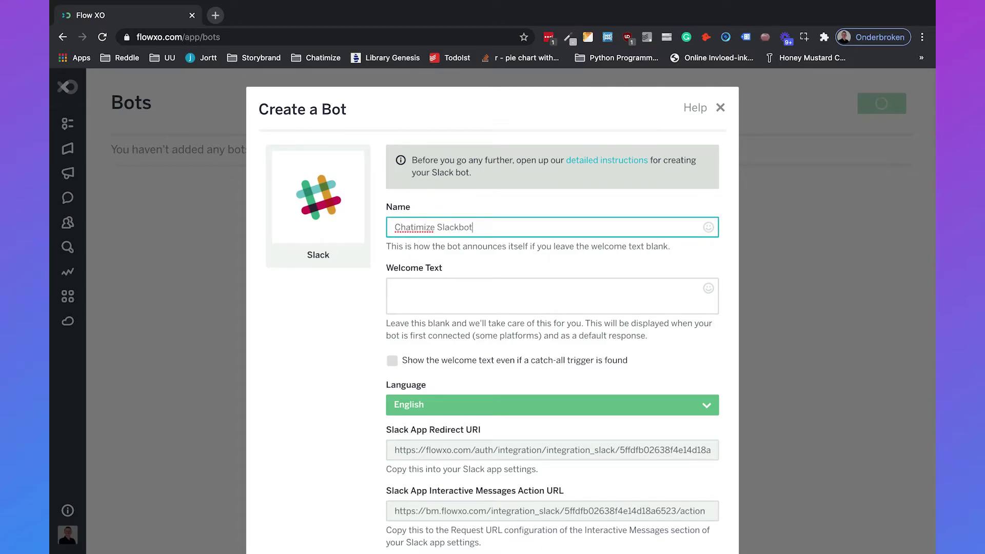
key("Tab")
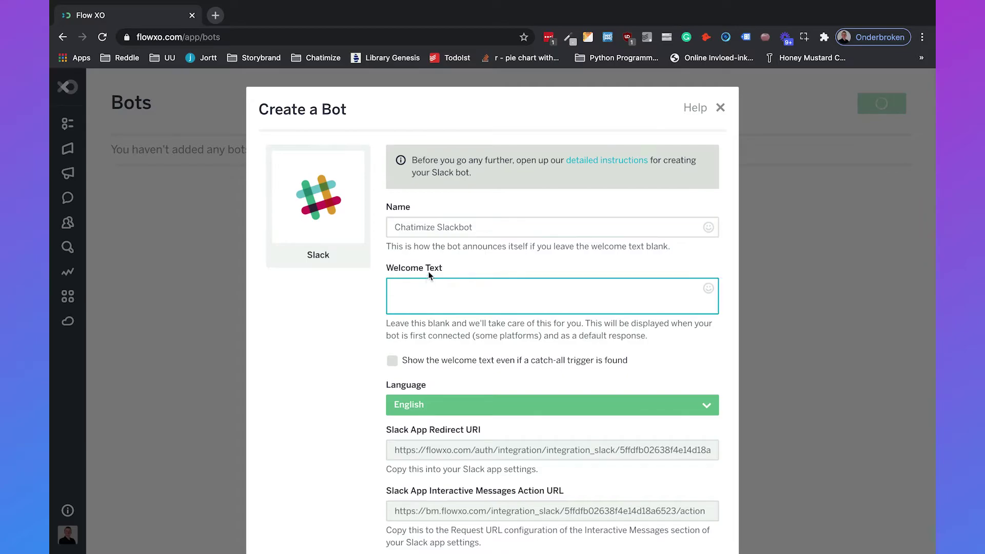
scroll(442, 277, "down", 5)
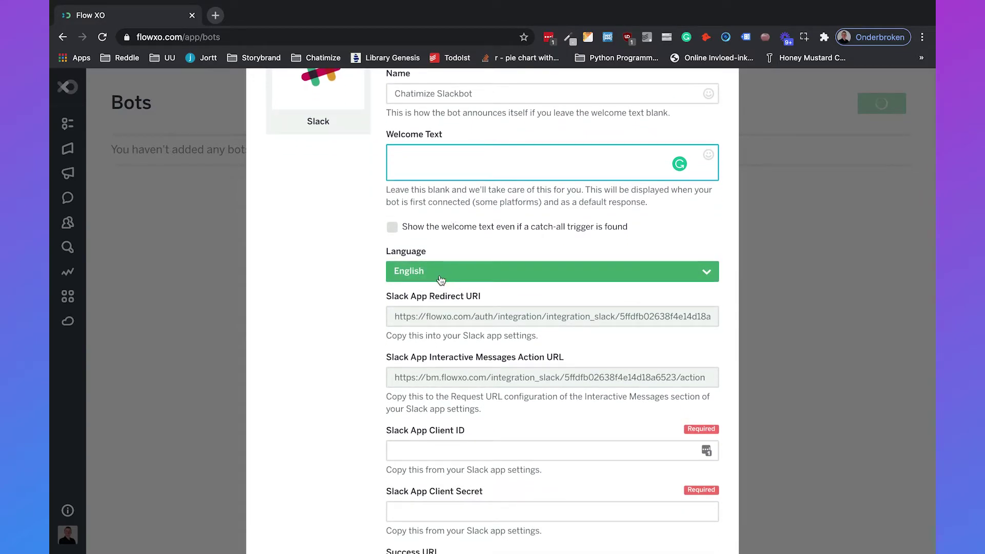
left_click(440, 280)
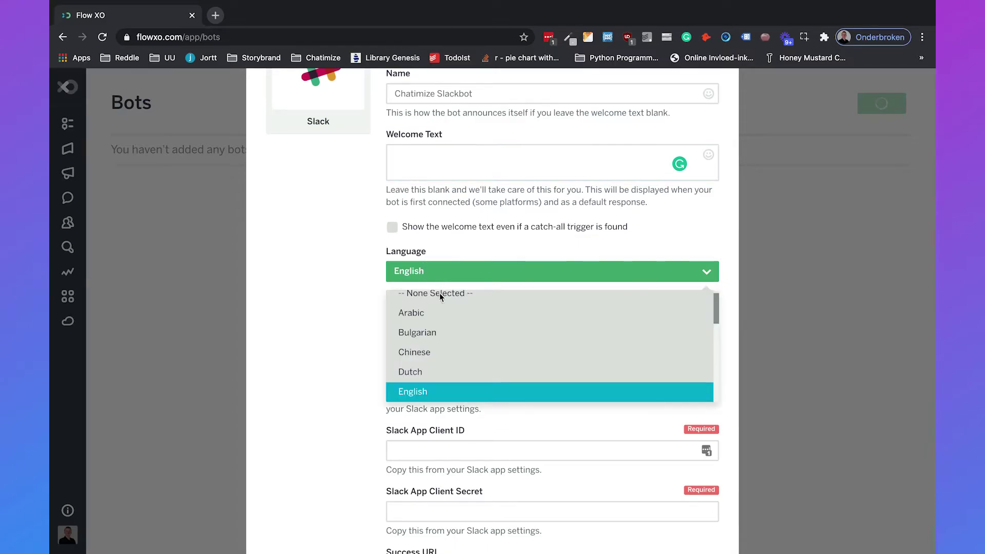
scroll(455, 345, "down", 10)
scroll(457, 342, "up", 4)
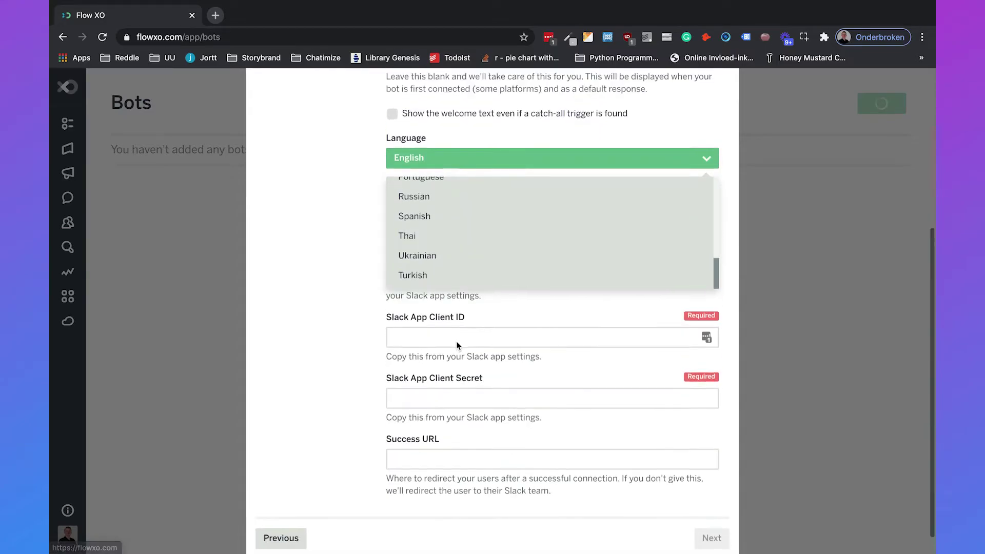
scroll(463, 308, "up", 10)
scroll(463, 308, "down", 1)
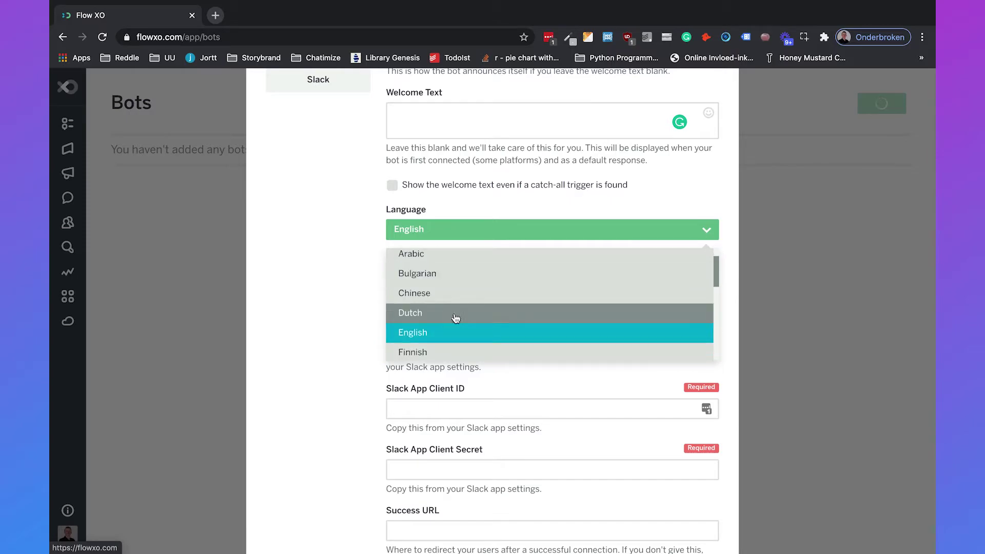
left_click(443, 330)
scroll(490, 206, "down", 1)
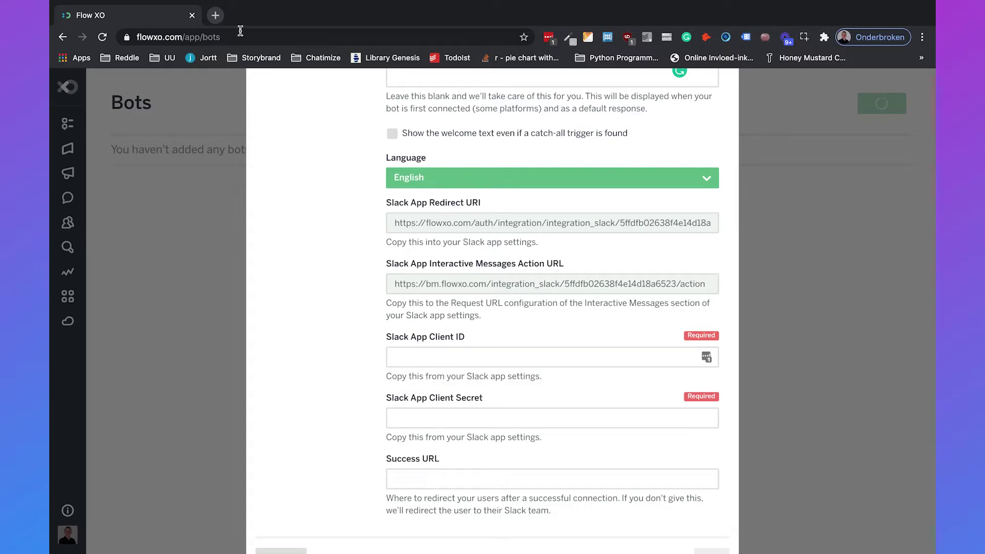
left_click(215, 16)
Load the Slack homepage and go to its sign-in page.
type("slack.com")
key("Return")
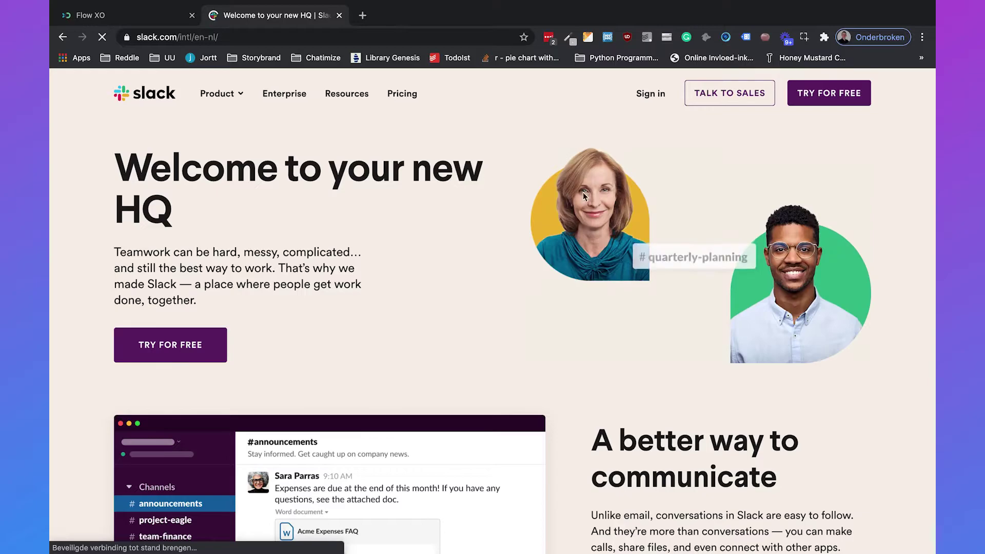
left_click(640, 97)
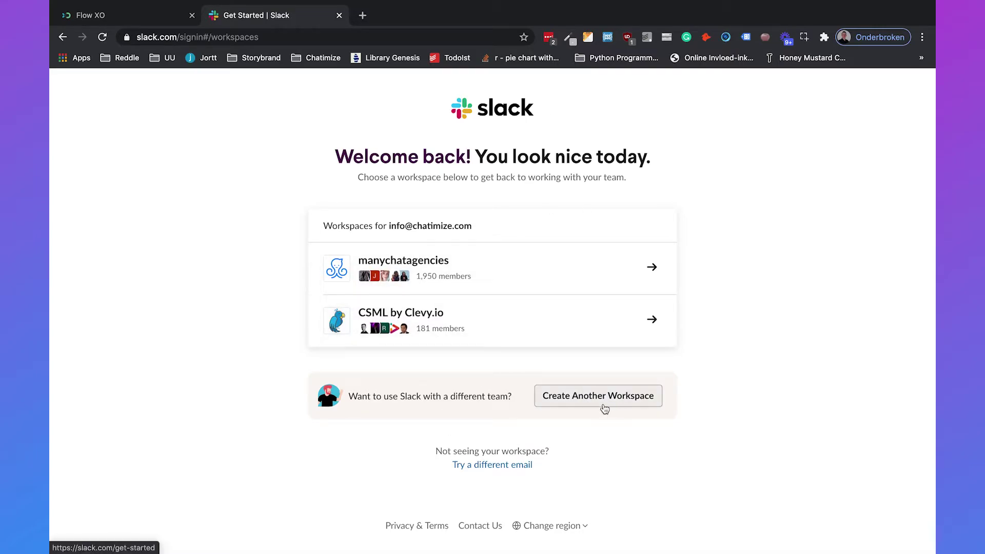
Create the Chatimize workspace with project 'Creating a chatbot', skipping coworker invites.
left_click(605, 408)
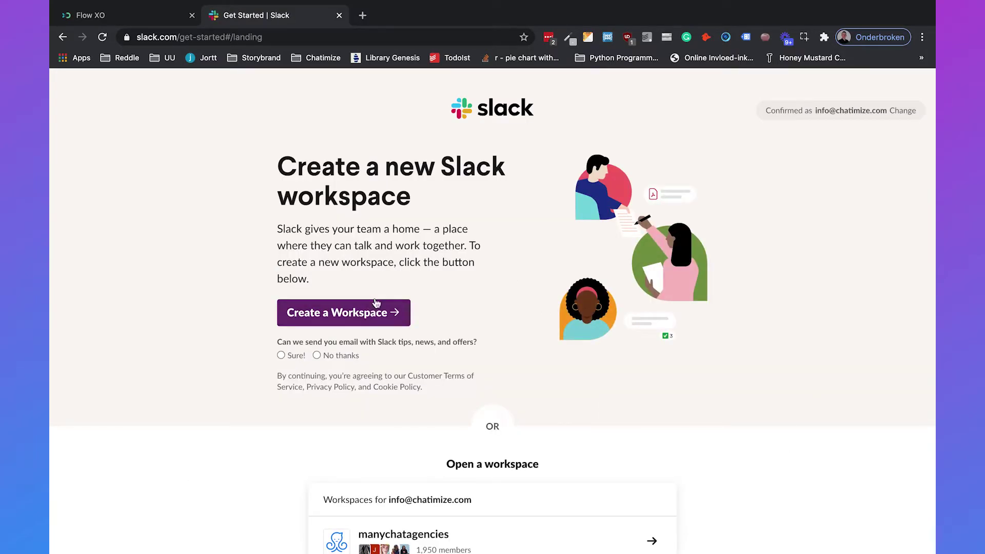
left_click(363, 317)
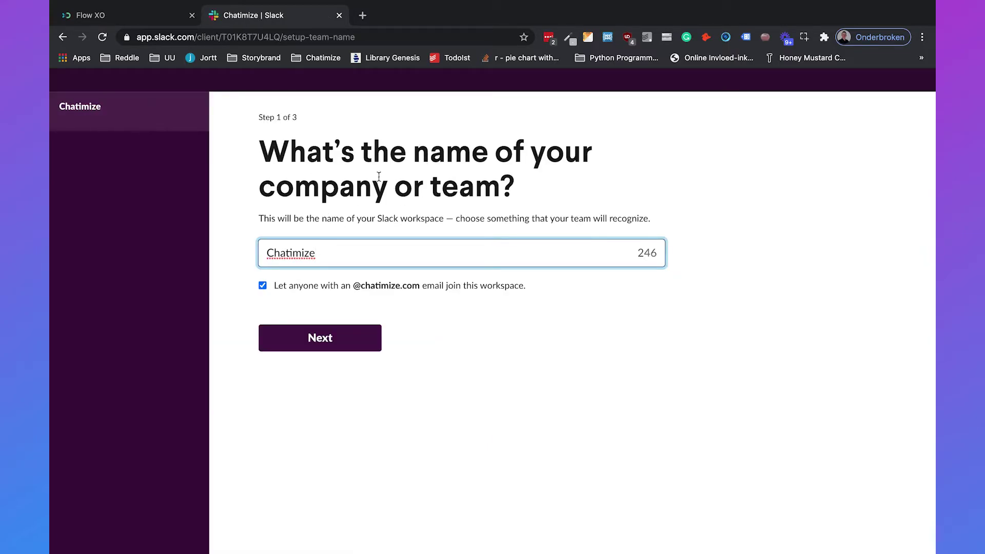
left_click(295, 343)
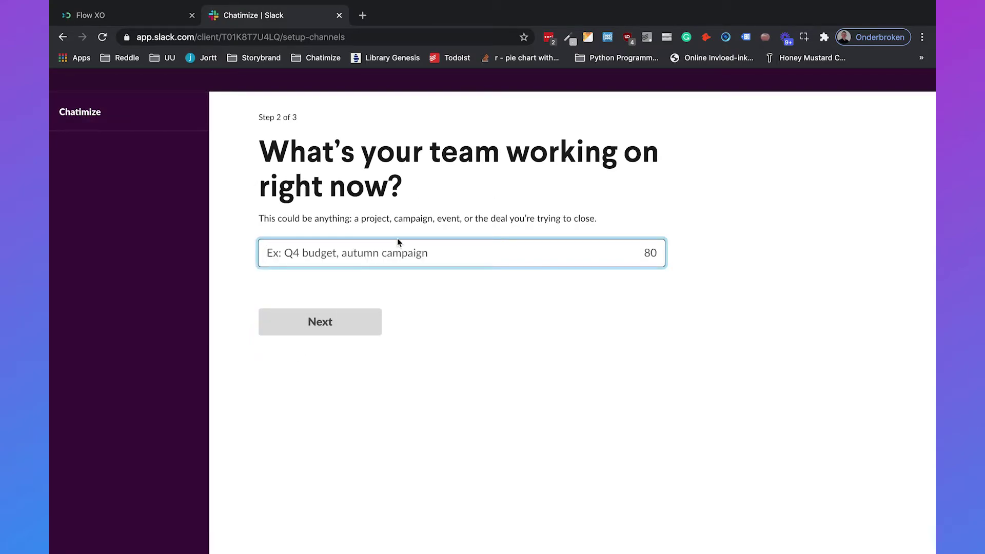
type("Creating a chatbot")
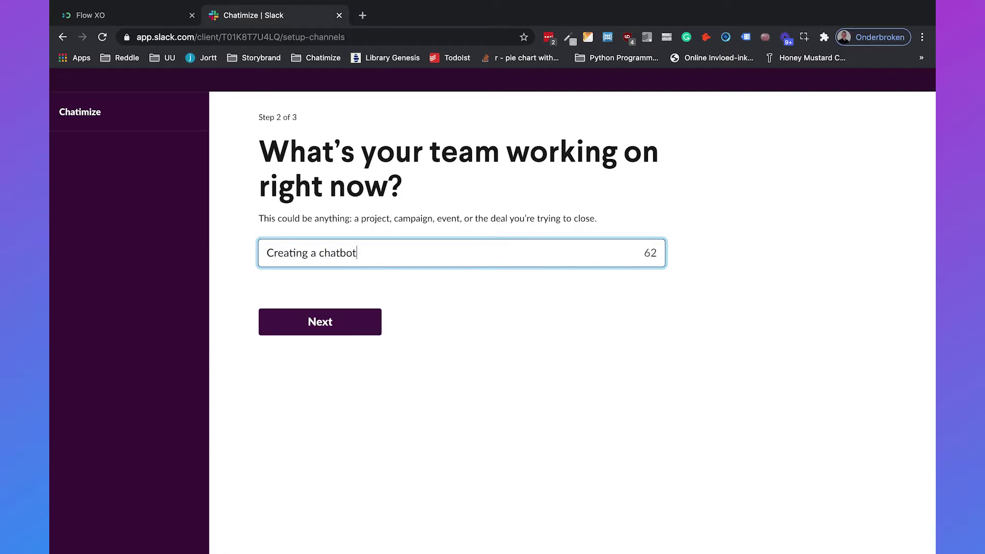
left_click(331, 326)
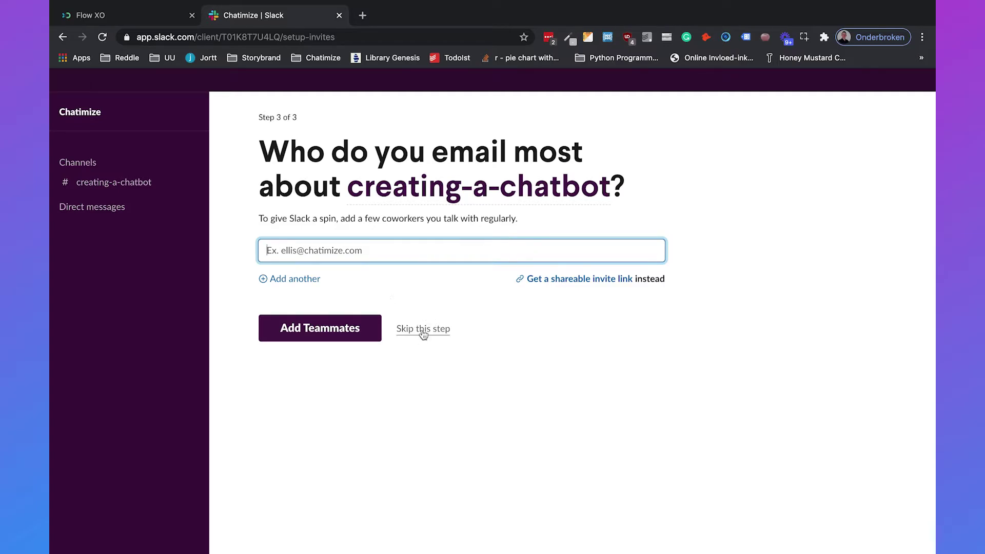
left_click(422, 331)
left_click(599, 350)
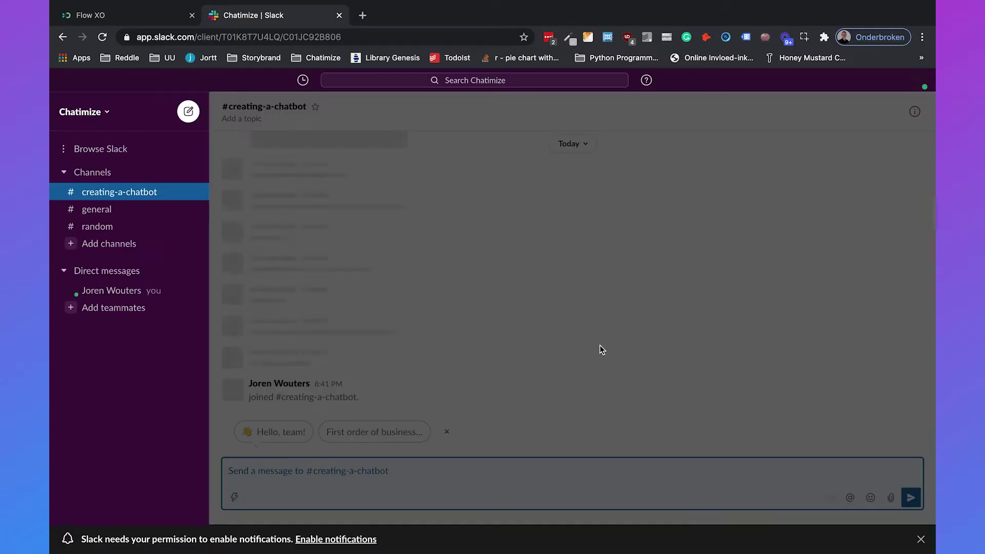
Dismiss the channel welcome and enter api.slack.com/apps in a new browser tab.
left_click(408, 281)
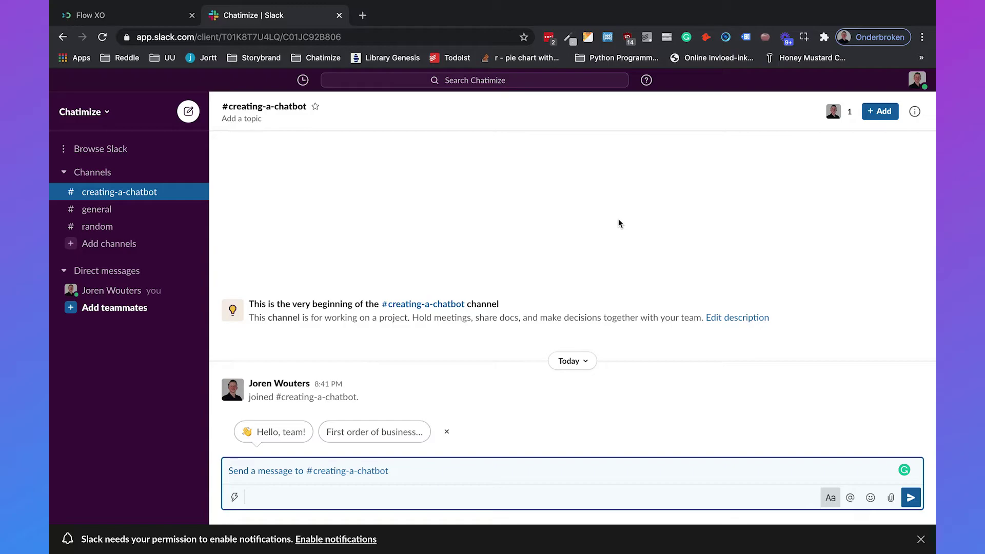
left_click(363, 16)
type("pi.slack")
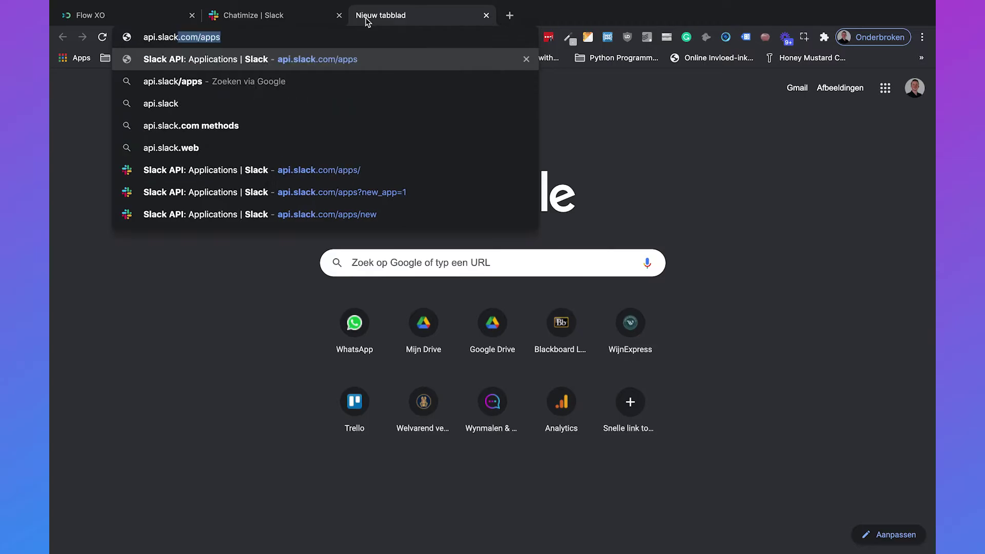
type(".com/apps/")
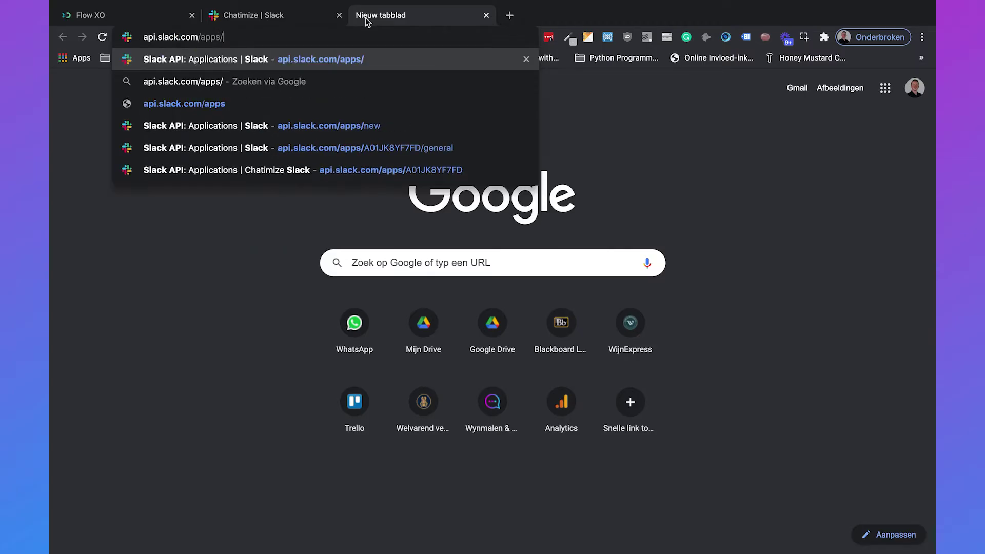
Create a Slack app named 'Chatimize Slackbot' for the Chatimize development workspace.
key("Return")
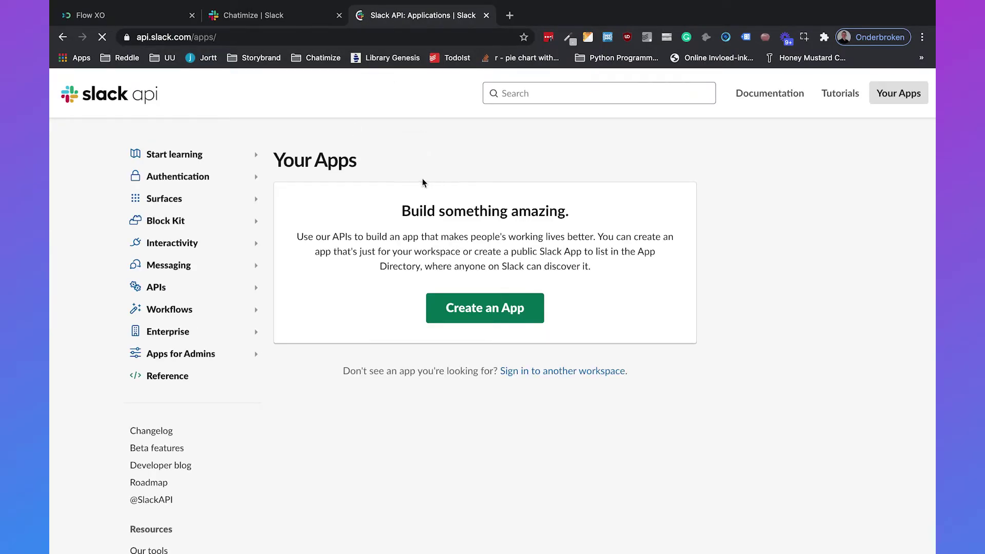
left_click(455, 313)
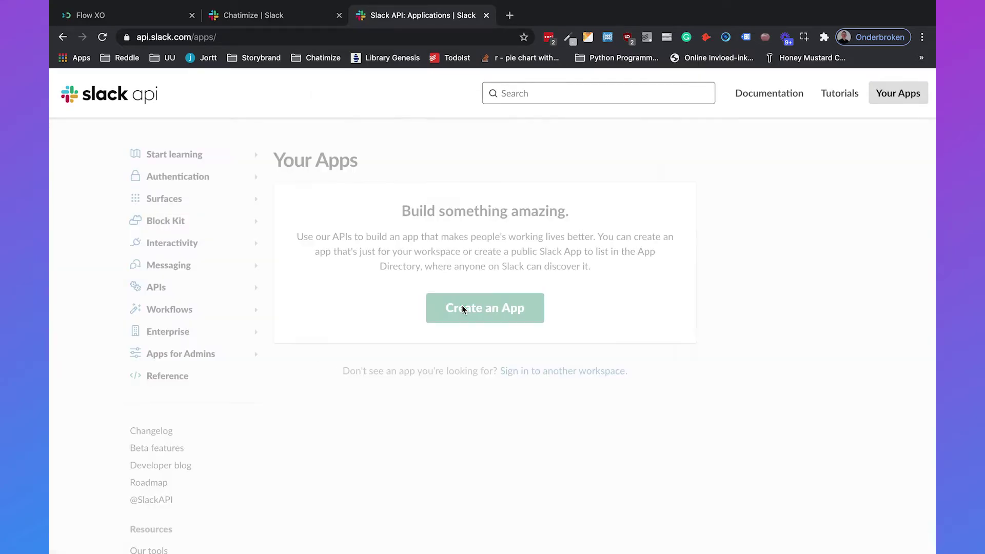
left_click(422, 173)
type("Chati")
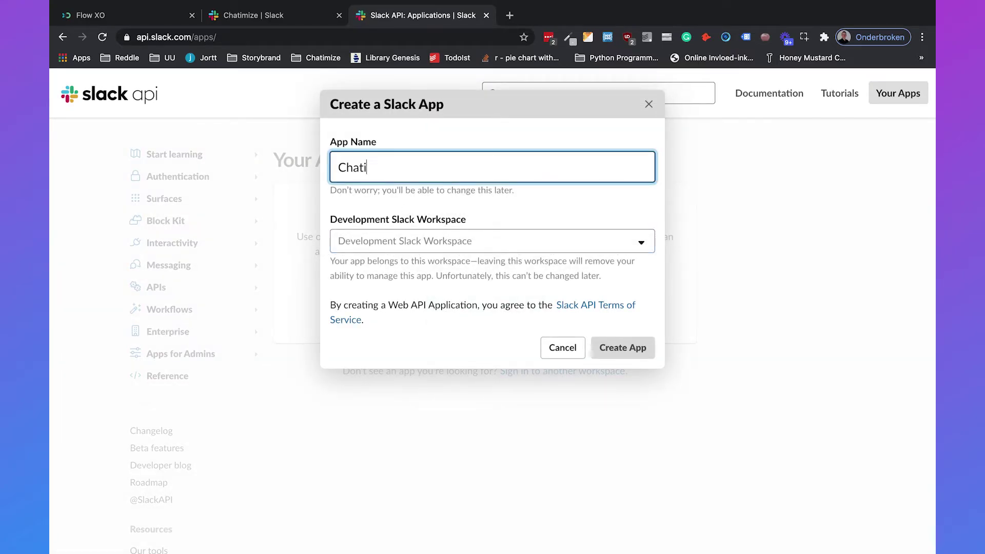
type("mize Slackbot")
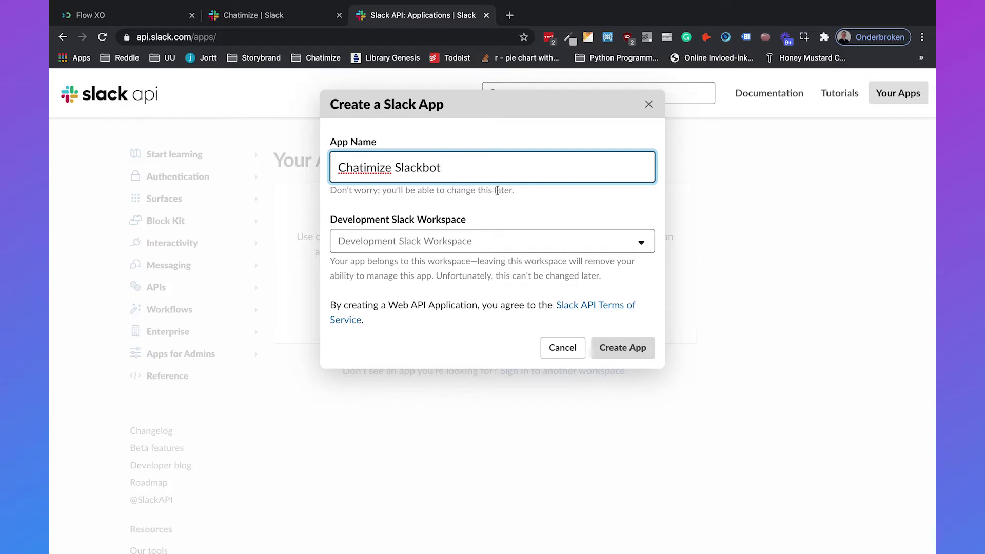
left_click(432, 240)
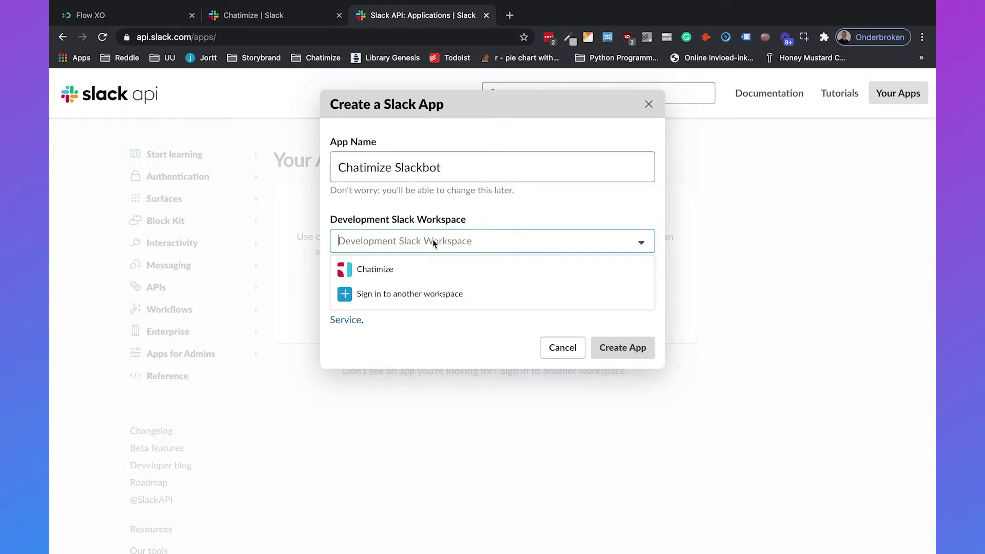
left_click(403, 269)
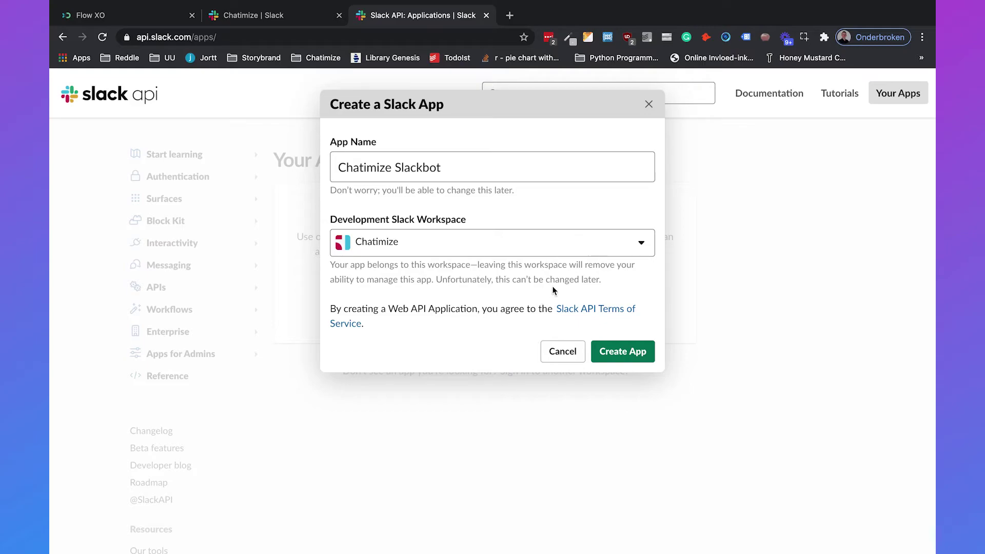
left_click(615, 347)
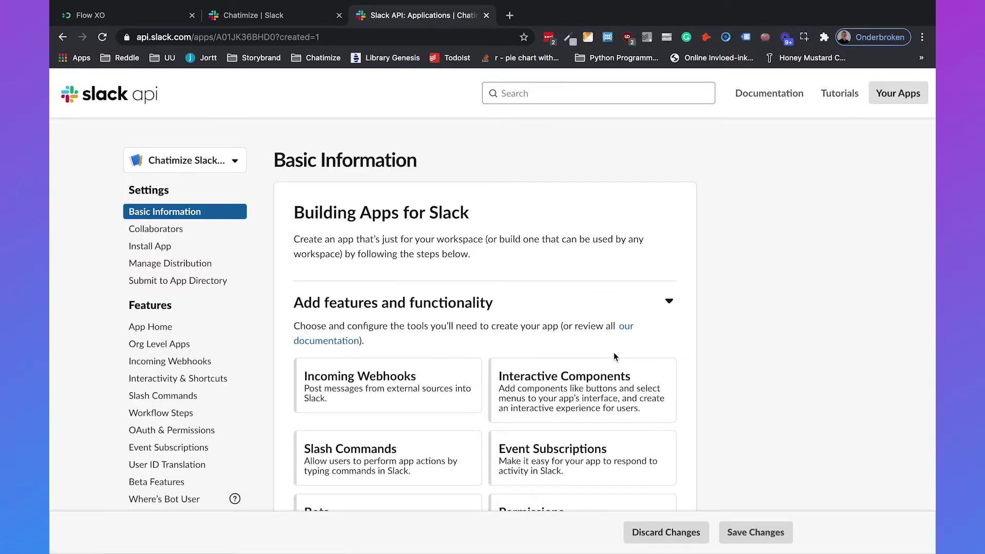
Select the new app's Client ID under App Credentials, then go back to Flow XO.
scroll(613, 352, "down", 9)
scroll(613, 353, "down", 3)
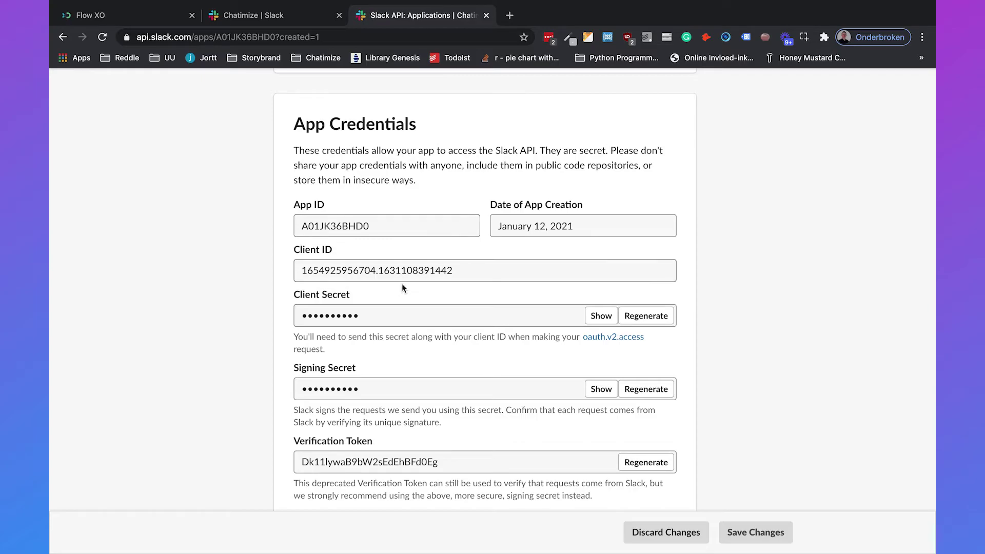
double_click(390, 271)
key("ctrl+c")
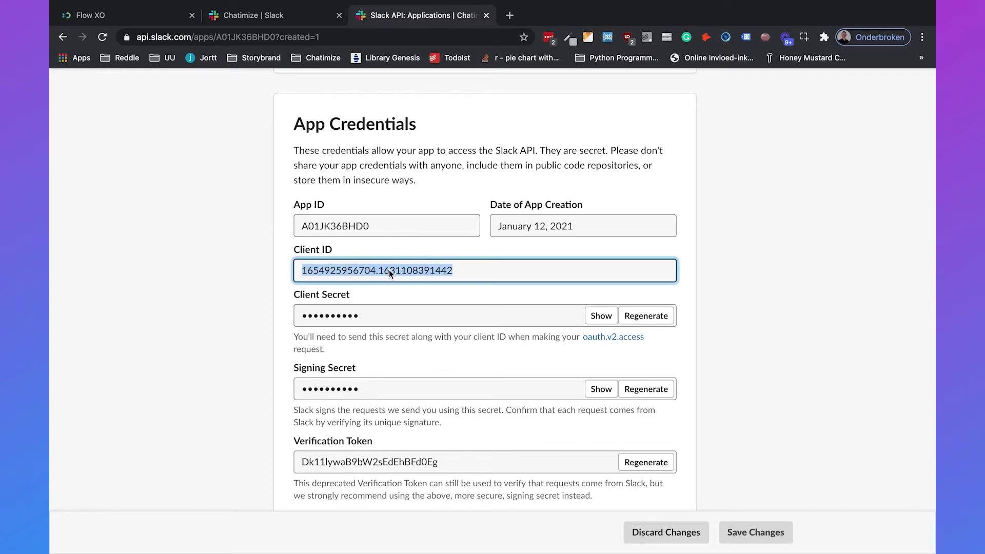
left_click(126, 16)
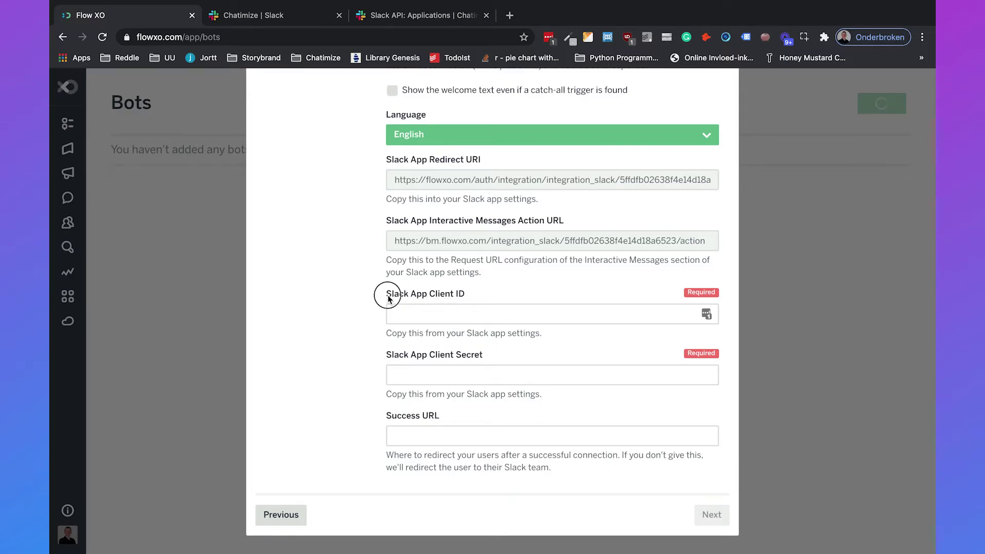
Paste the Slack app's Client ID and revealed Client Secret into Flow XO's Slack App fields.
left_click(447, 313)
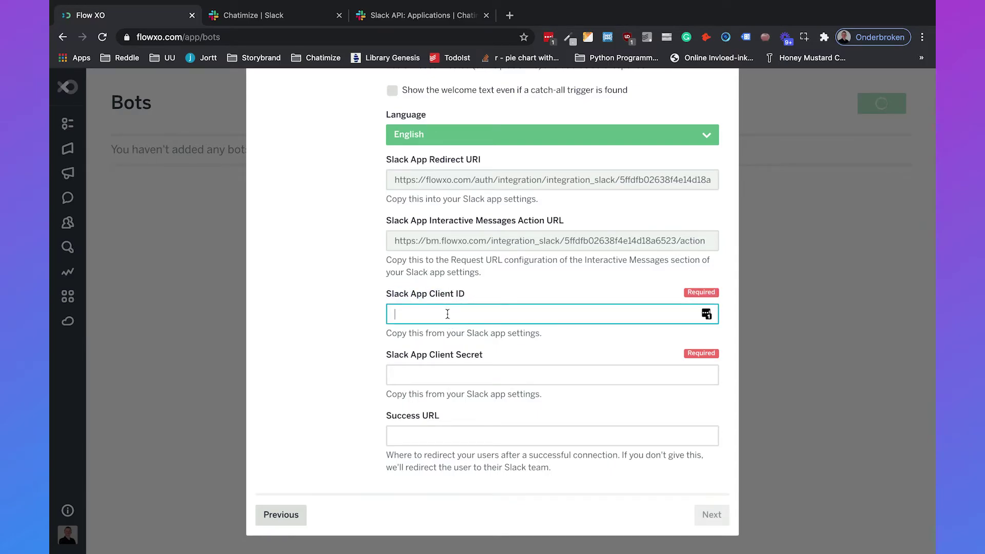
key("ctrl+v")
left_click(408, 15)
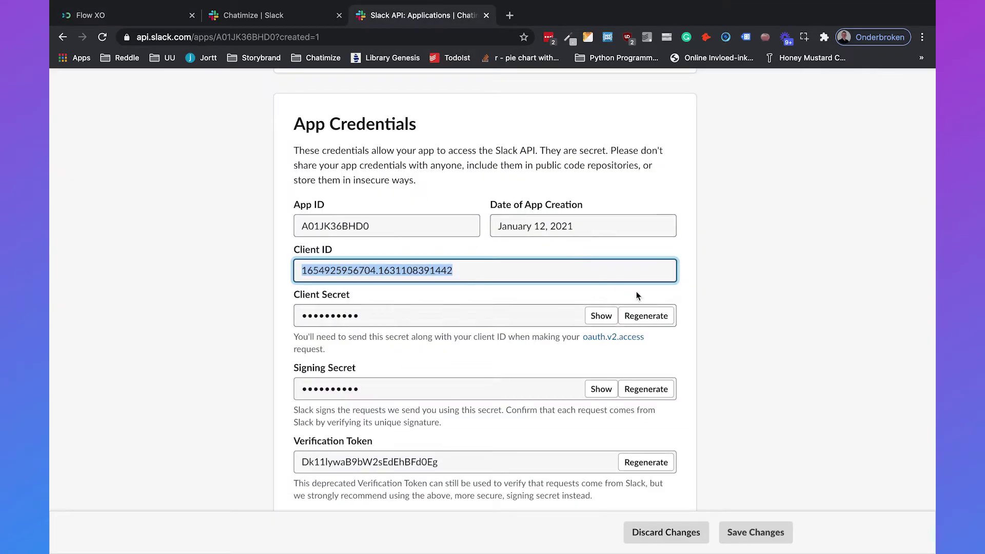
left_click(600, 318)
key("ctrl+c")
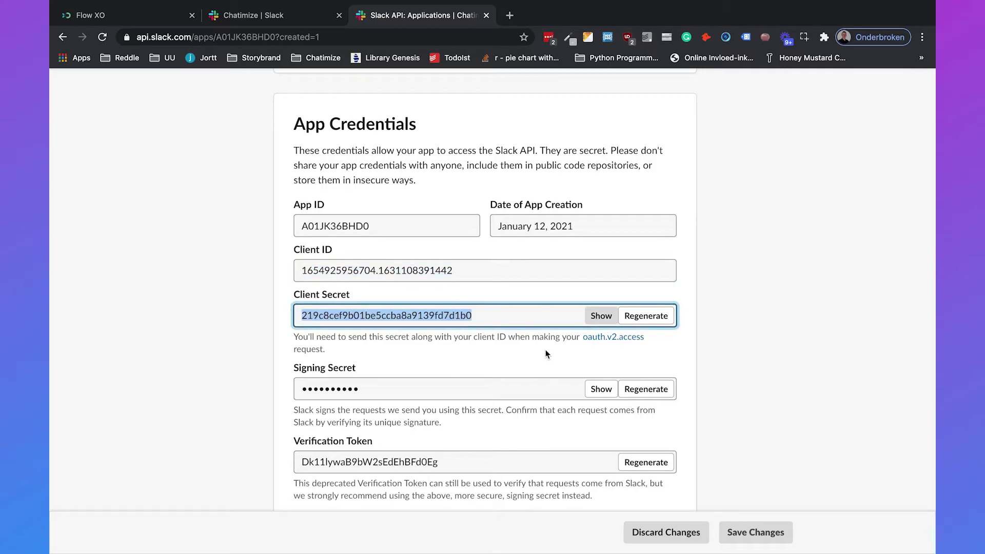
left_click(154, 15)
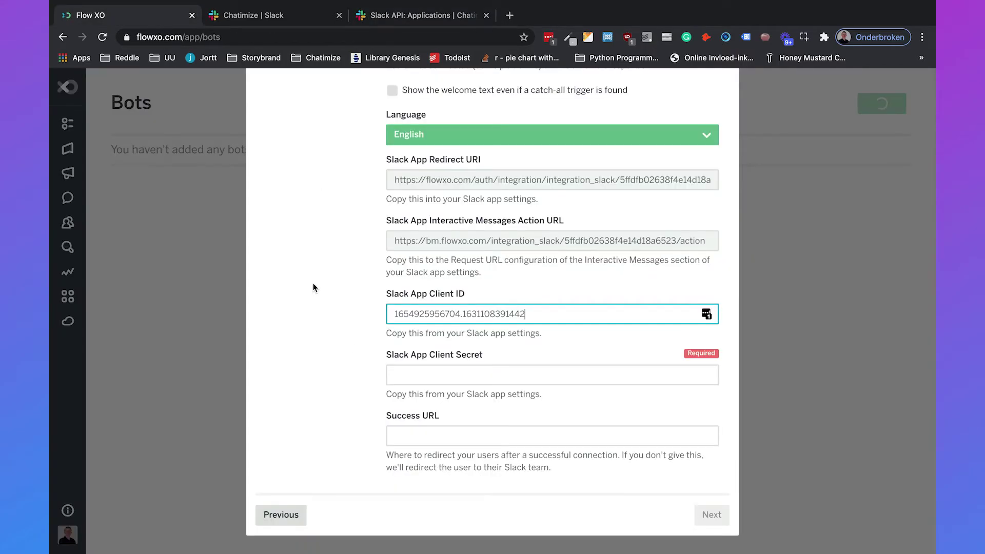
left_click(449, 375)
key("ctrl+v")
left_click(552, 349)
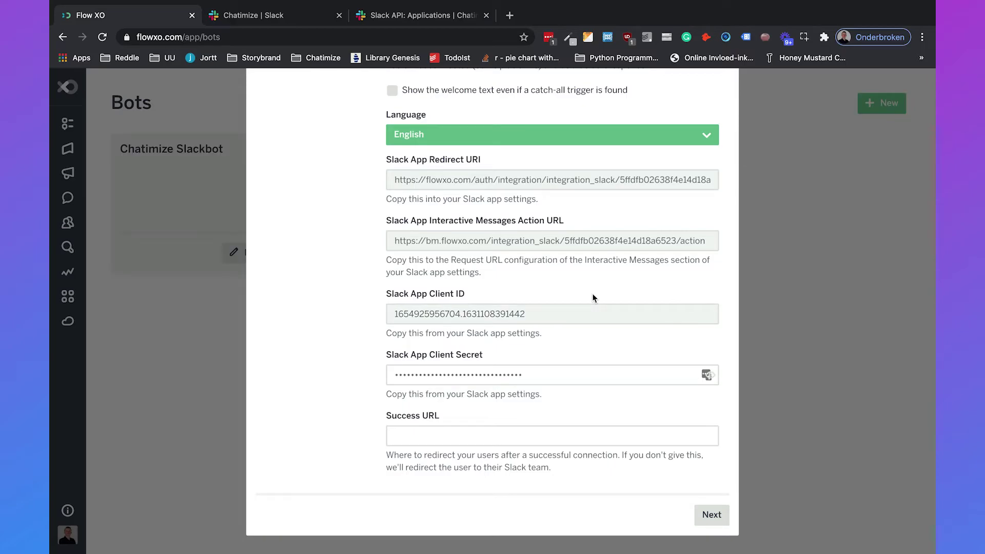
Copy Flow XO's Slack App Redirect URI.
left_click(553, 185)
right_click(553, 186)
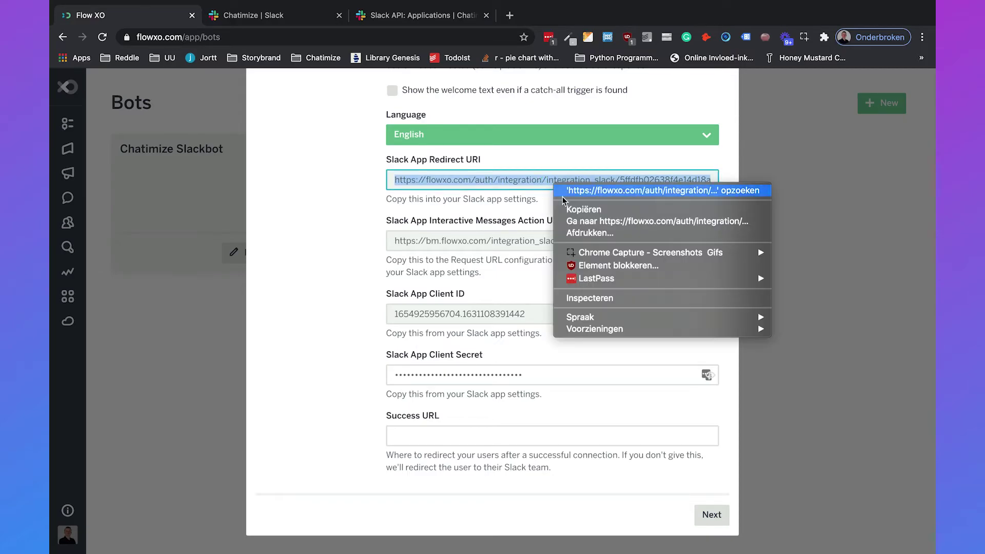
left_click(572, 207)
left_click(408, 21)
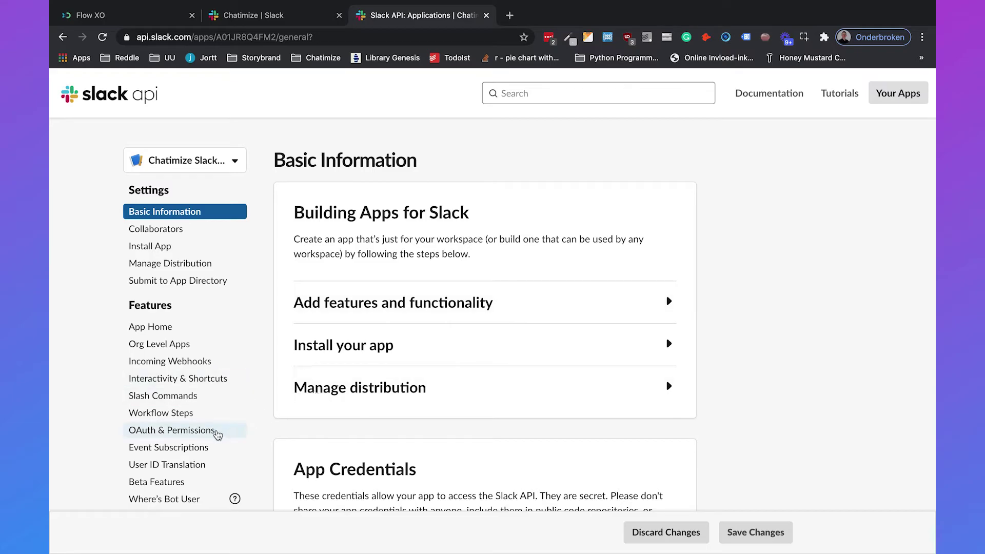
Add the copied URI as a new Redirect URL on the app's OAuth & Permissions page.
left_click(211, 434)
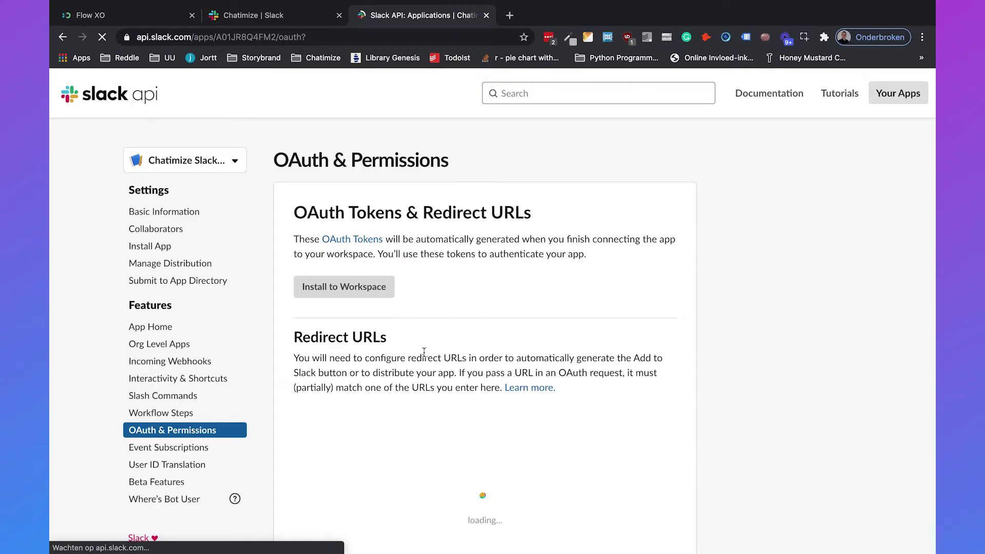
scroll(425, 352, "down", 2)
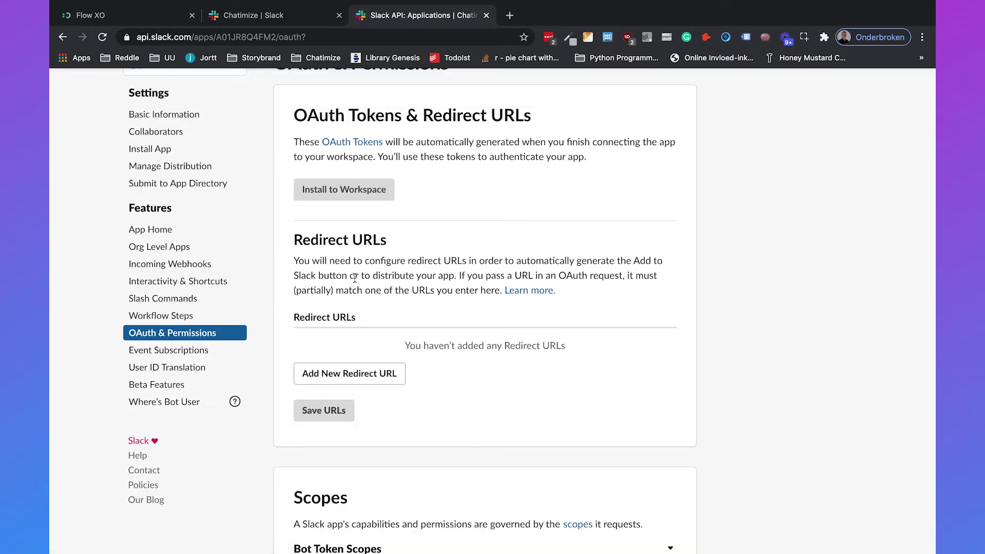
left_click(380, 374)
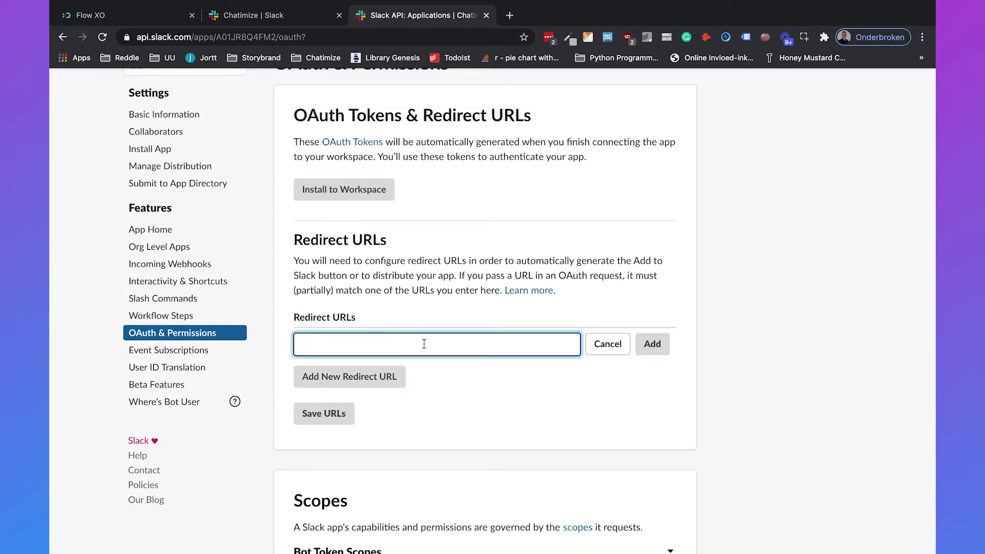
key("ctrl+v")
left_click(503, 379)
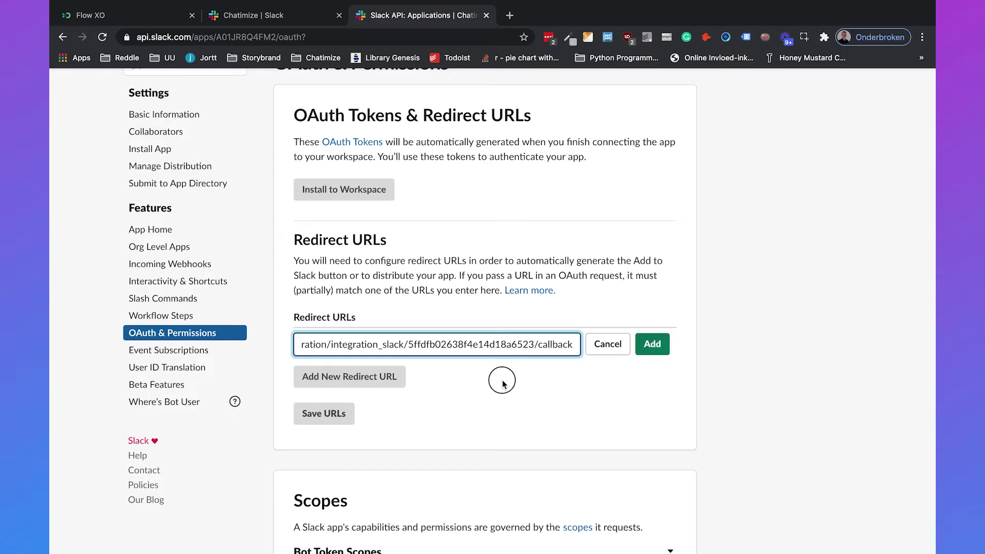
left_click(656, 353)
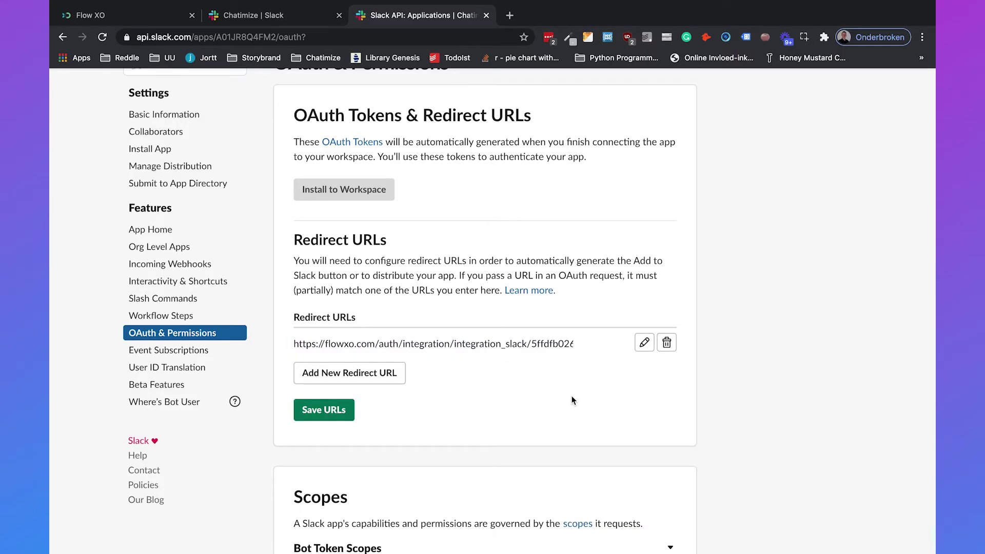
scroll(571, 400, "down", 5)
scroll(506, 314, "down", 2)
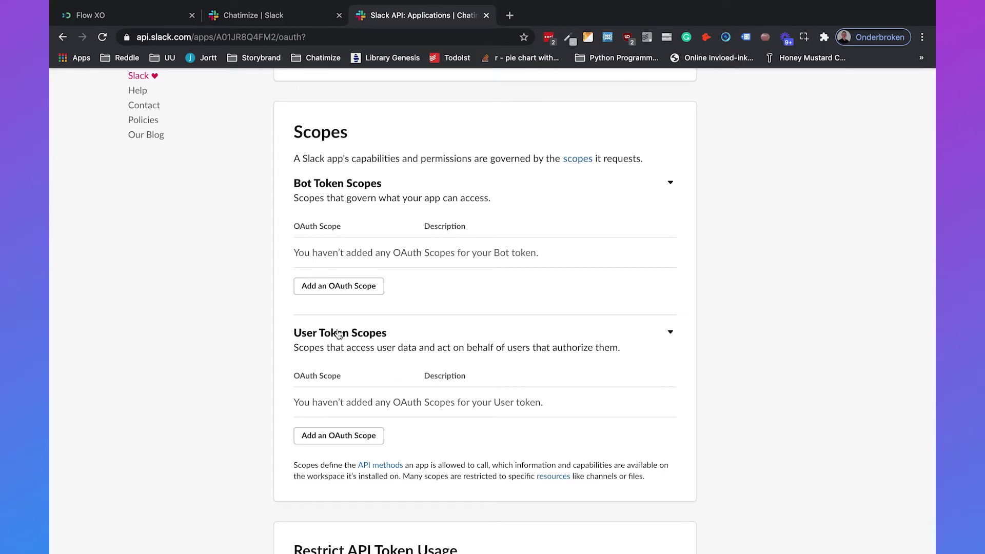
Add bot token scopes app_mentions:read, channels:join, channels:read, commands and files:read.
left_click(340, 285)
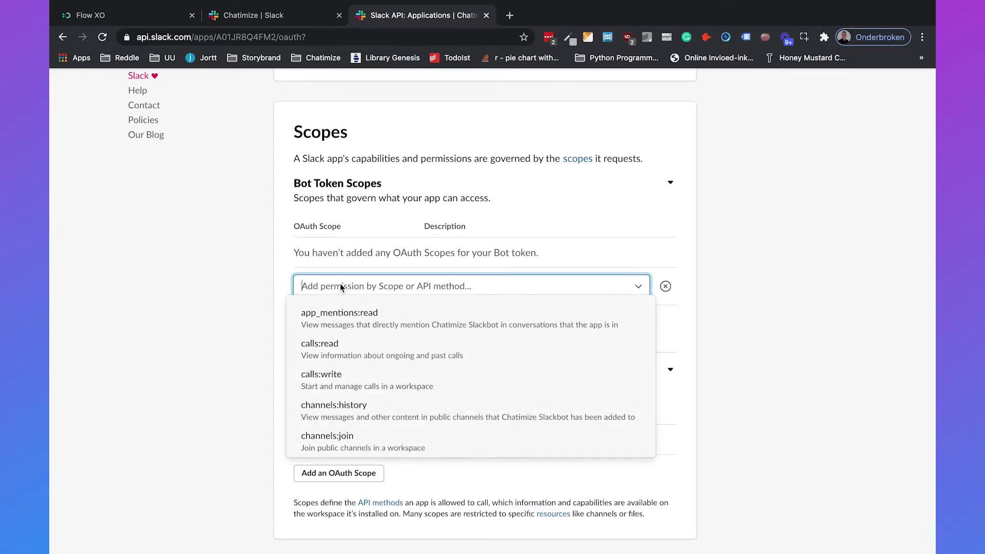
left_click(343, 316)
left_click(343, 318)
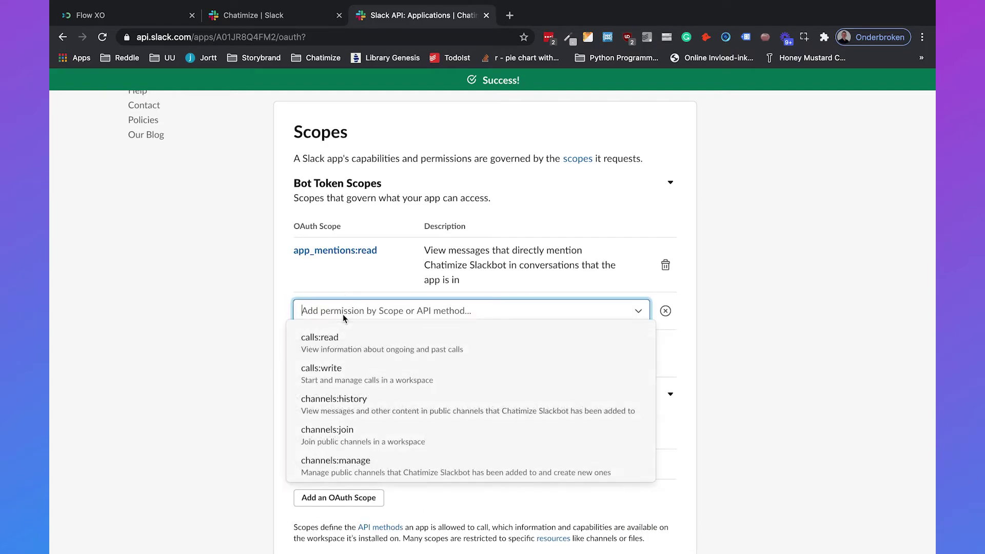
type("channels:")
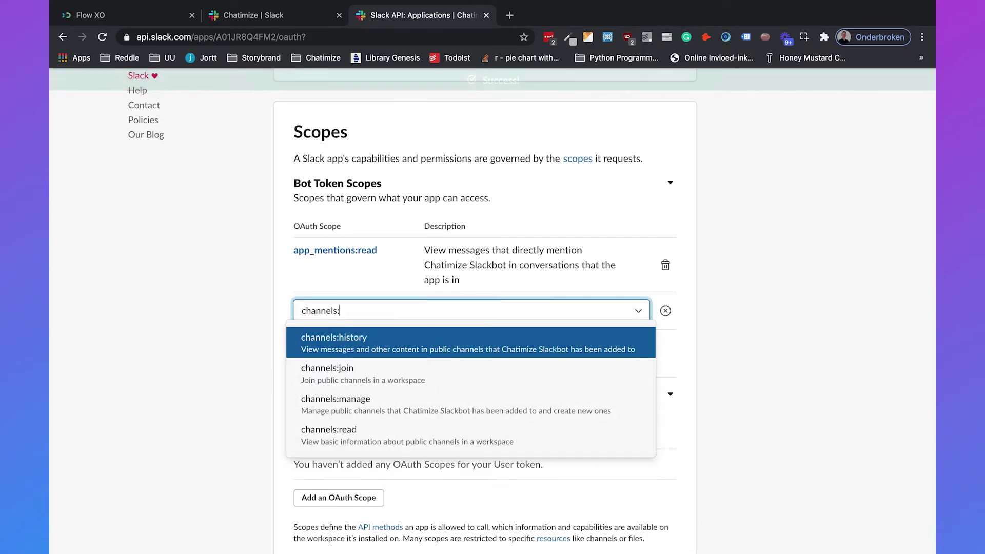
type("join")
left_click(345, 340)
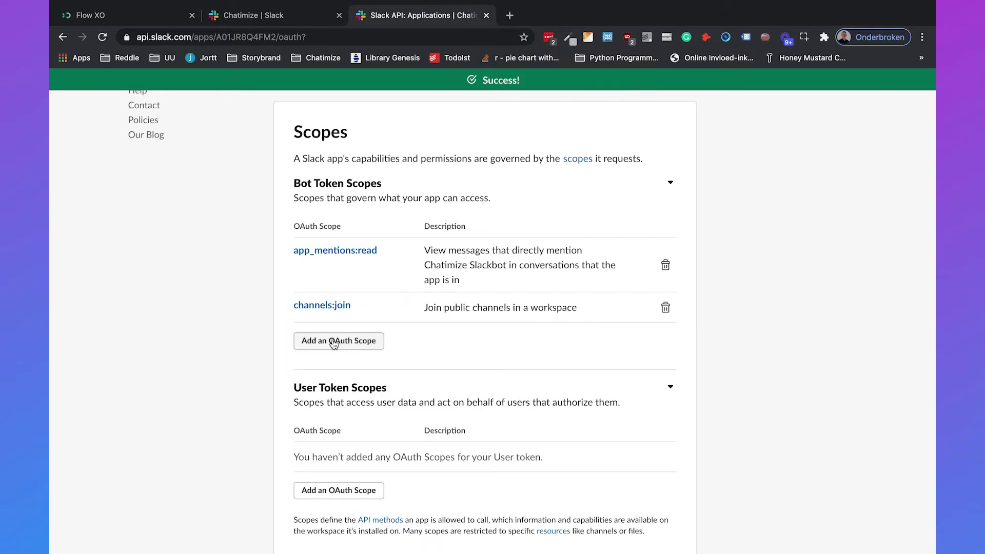
left_click(333, 340)
type("ch")
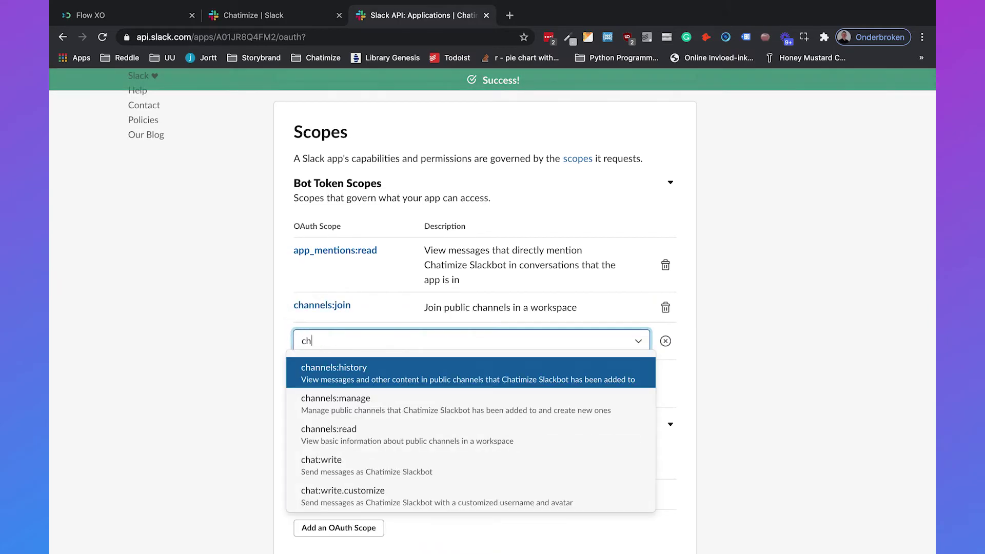
type("annels:read")
left_click(333, 361)
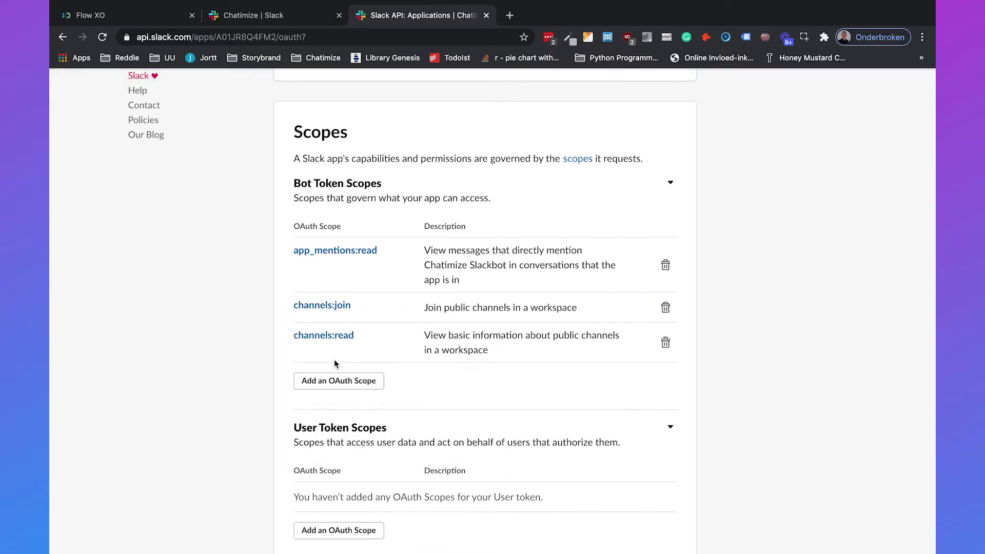
left_click(322, 379)
type("commands")
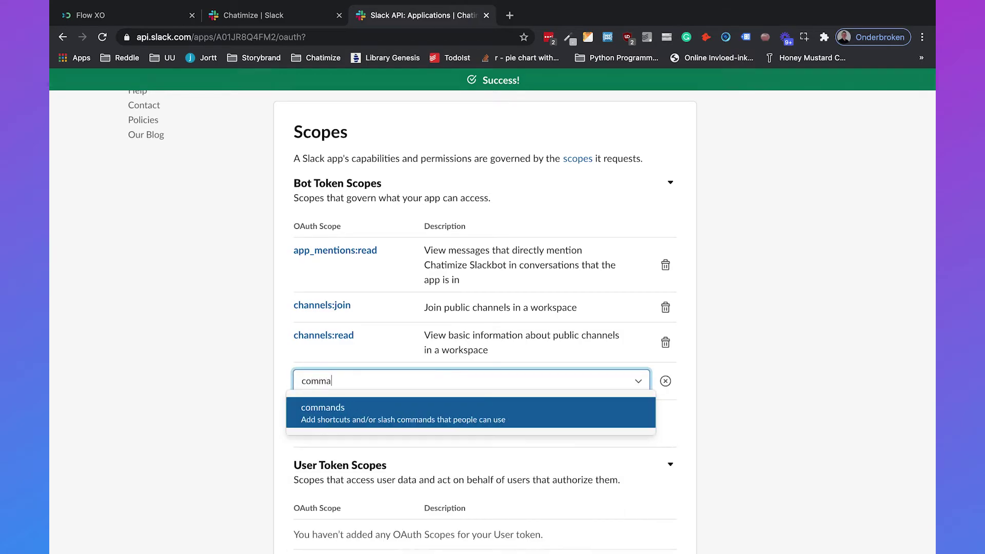
left_click(321, 405)
left_click(319, 421)
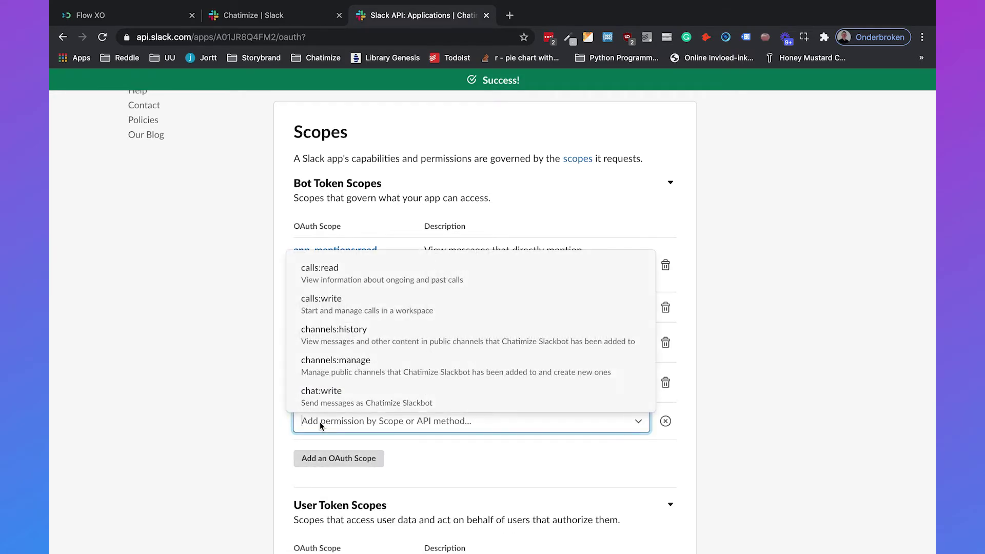
type("files:read")
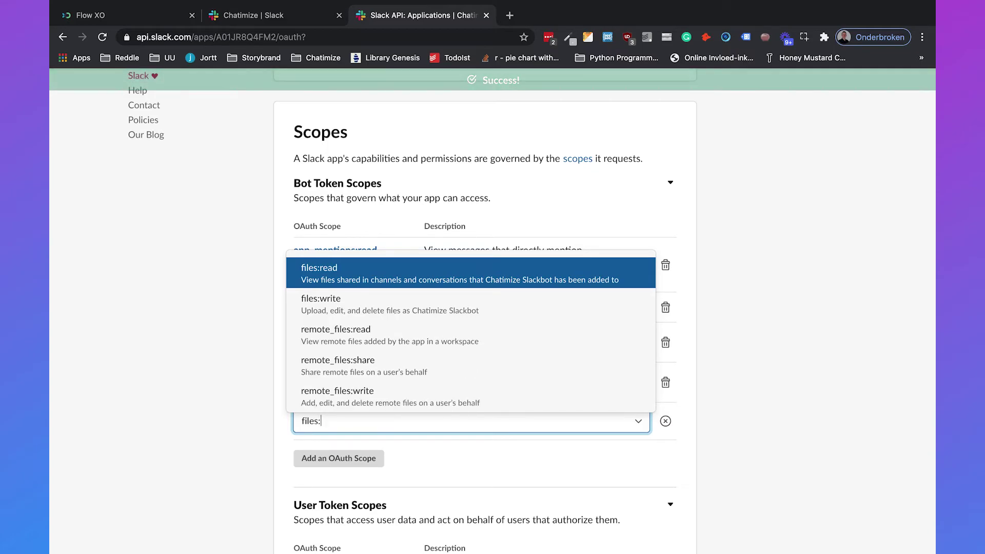
left_click(326, 446)
Add bot token scopes chat:write, users:read and users:write.
scroll(328, 441, "down", 2)
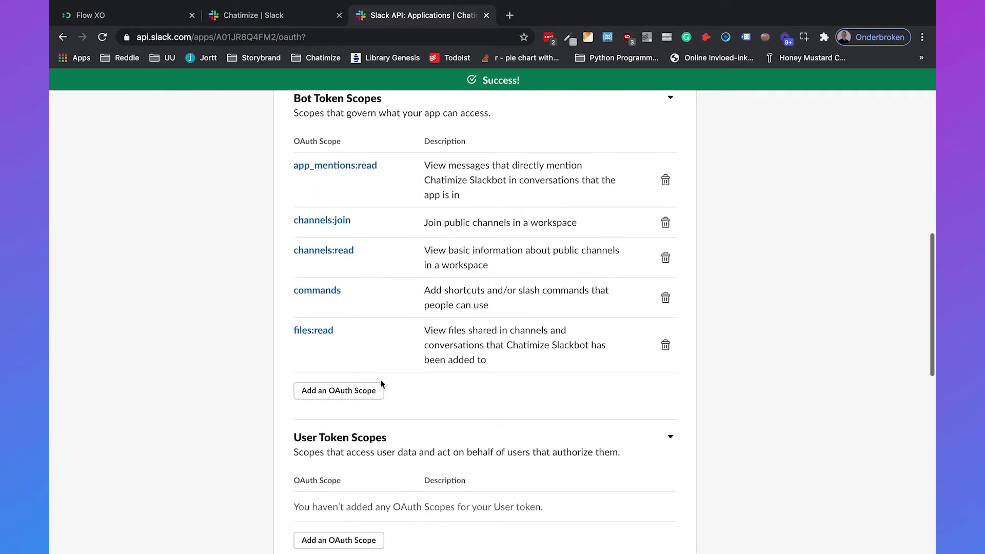
left_click(338, 390)
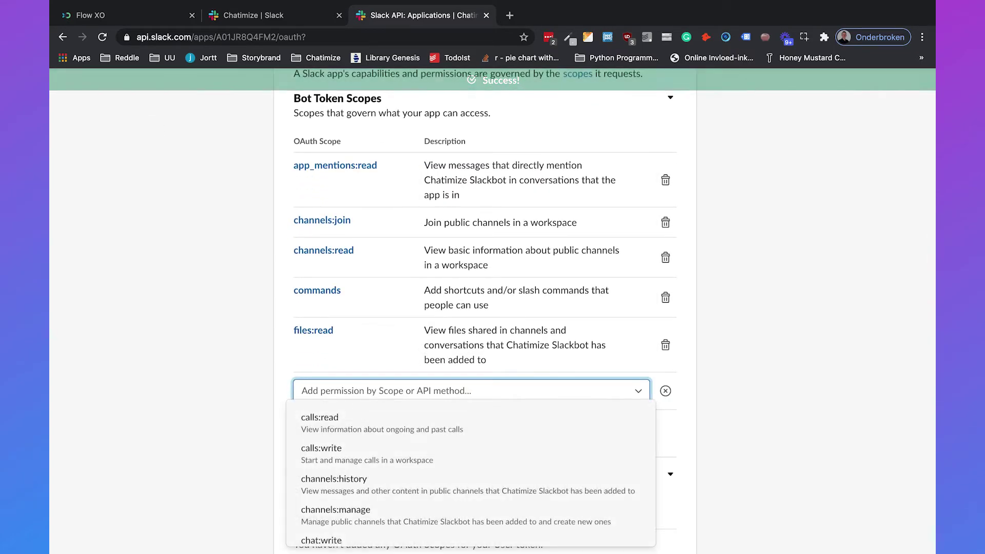
type("chat:write")
left_click(394, 417)
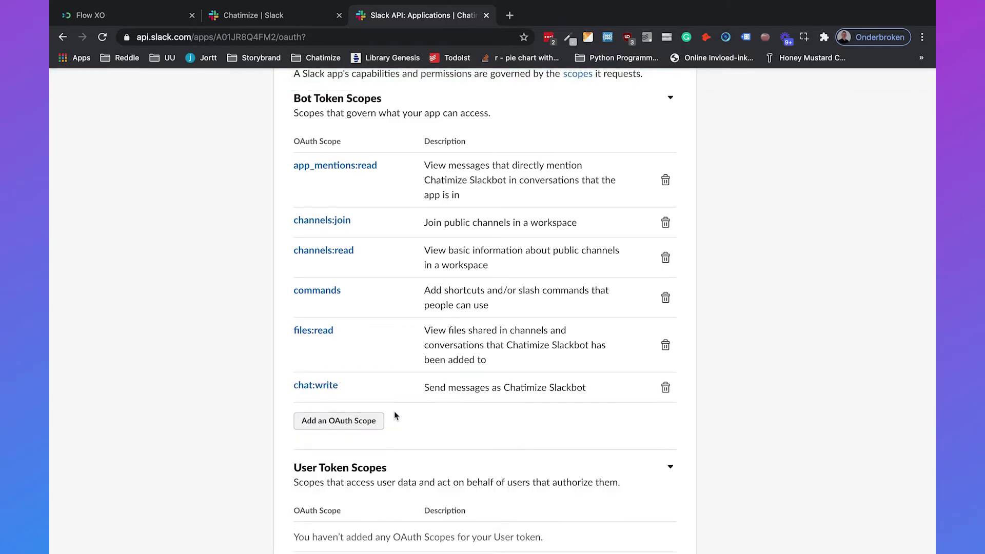
scroll(393, 411, "down", 1)
left_click(343, 409)
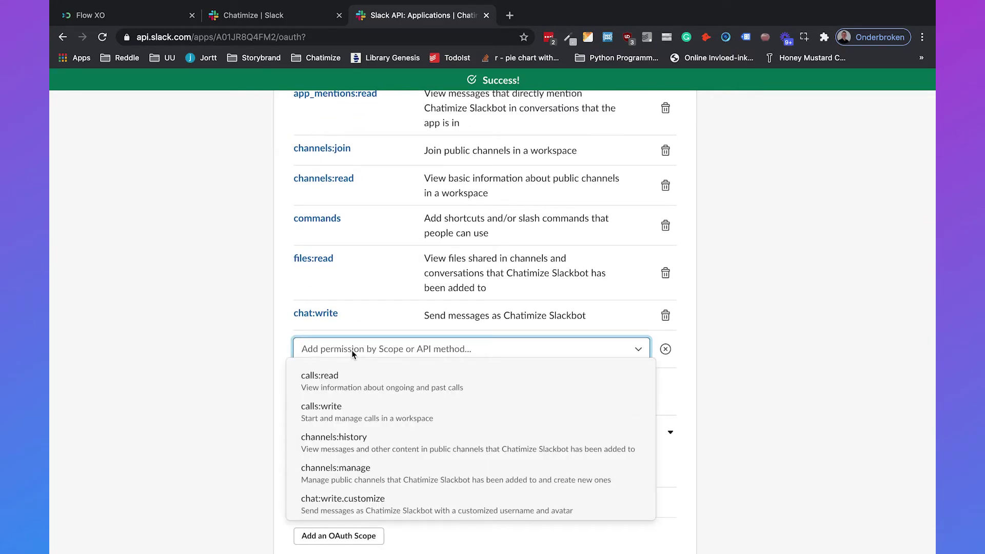
type("users:read")
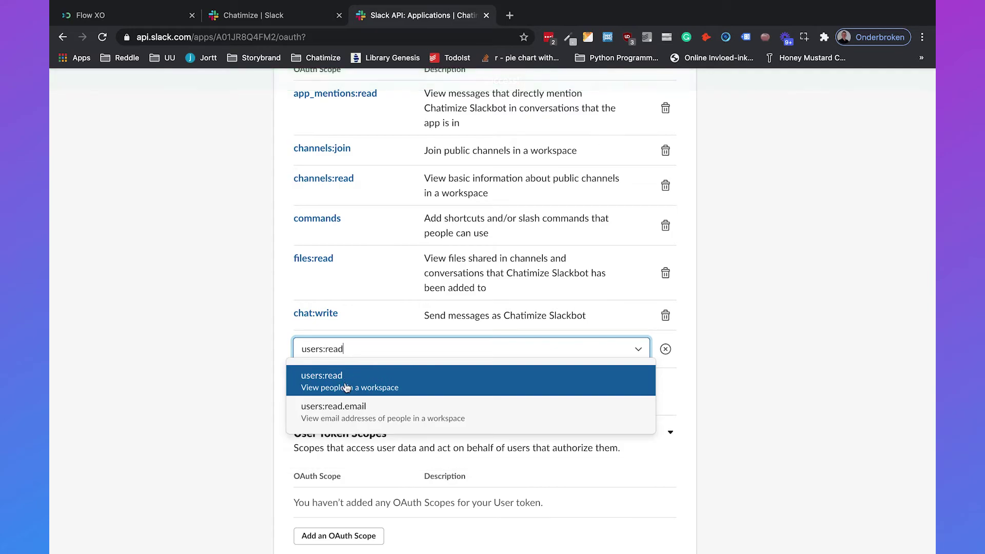
left_click(346, 388)
left_click(325, 386)
type("users:write")
left_click(321, 413)
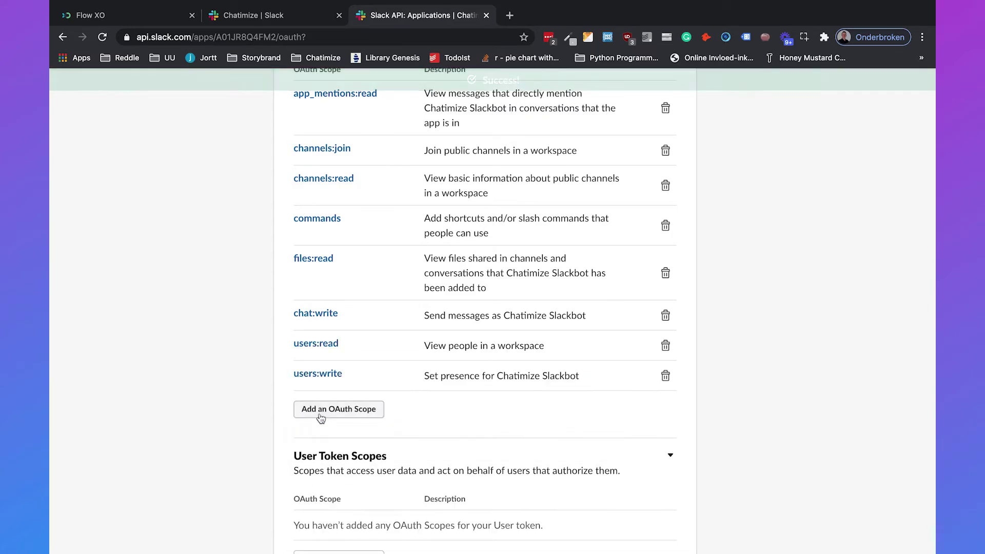
scroll(423, 390, "up", 4)
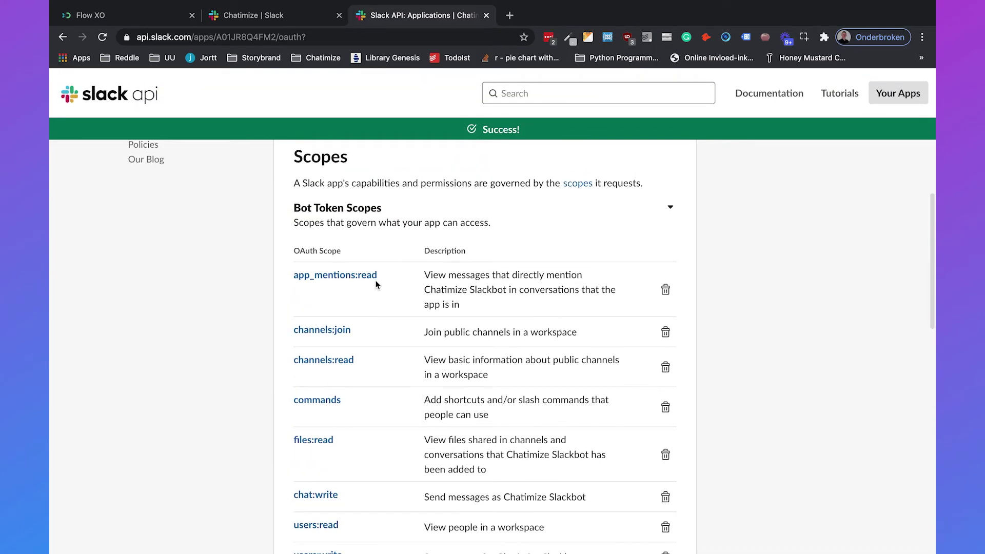
scroll(376, 285, "down", 6)
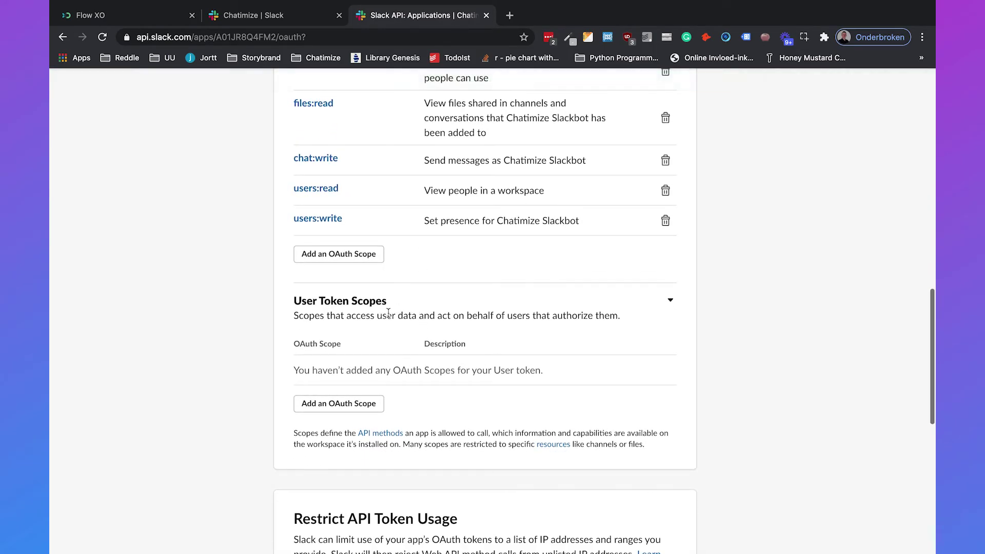
Add user token scopes users:read and admin.users:write.
left_click(326, 403)
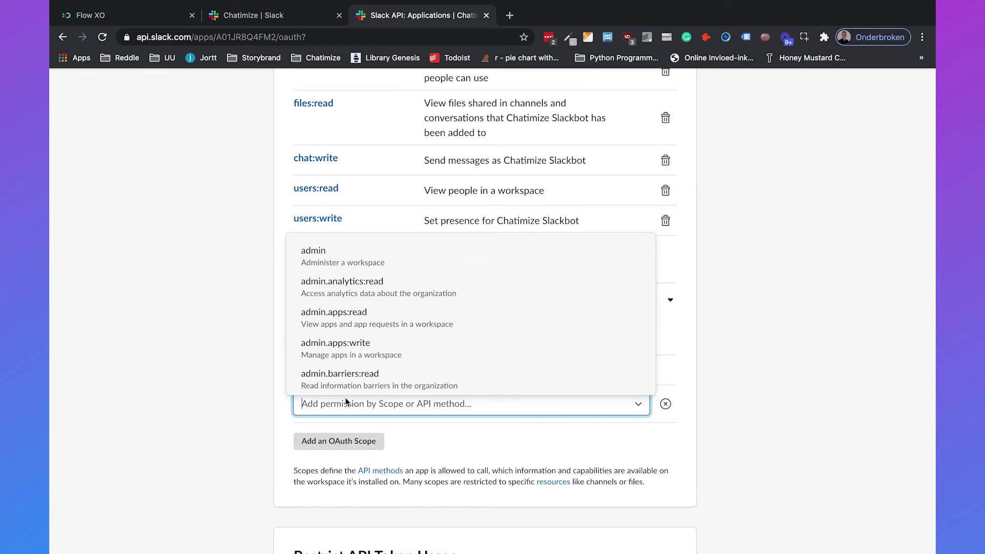
type("users:read")
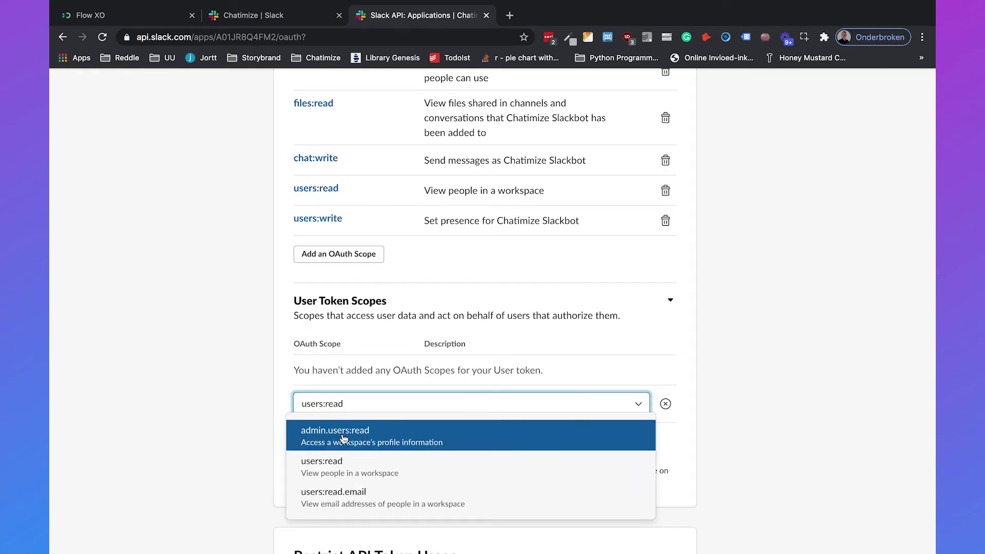
left_click(339, 465)
left_click(339, 405)
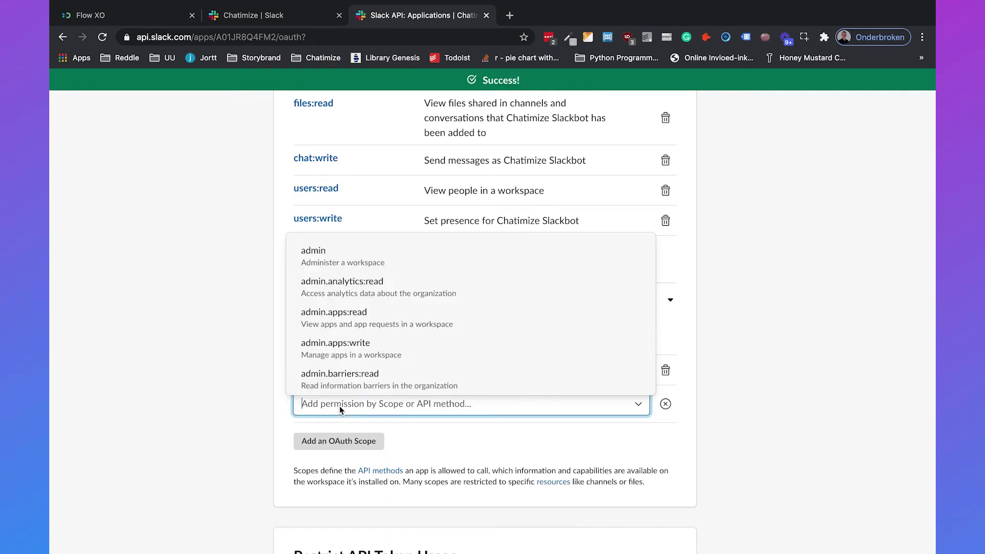
type("users:write")
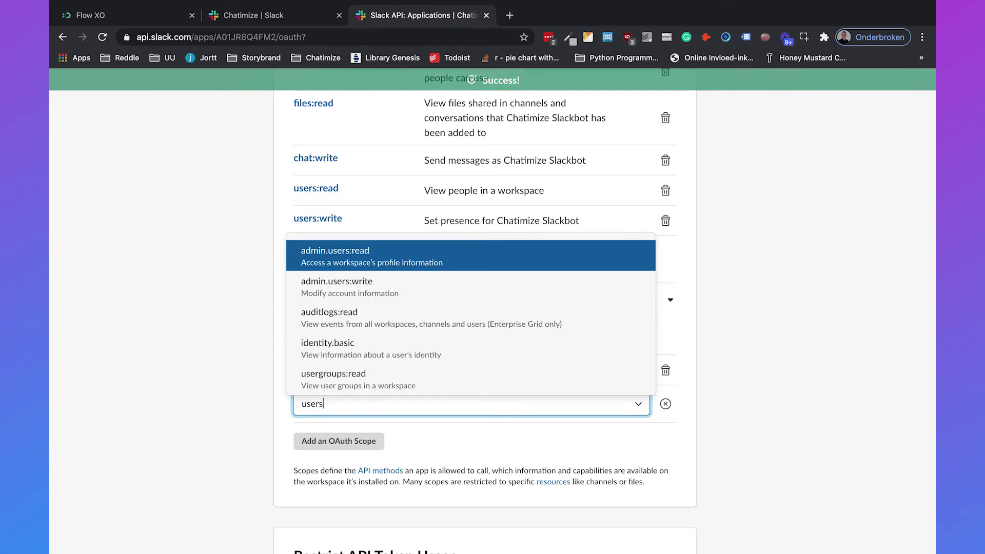
left_click(336, 436)
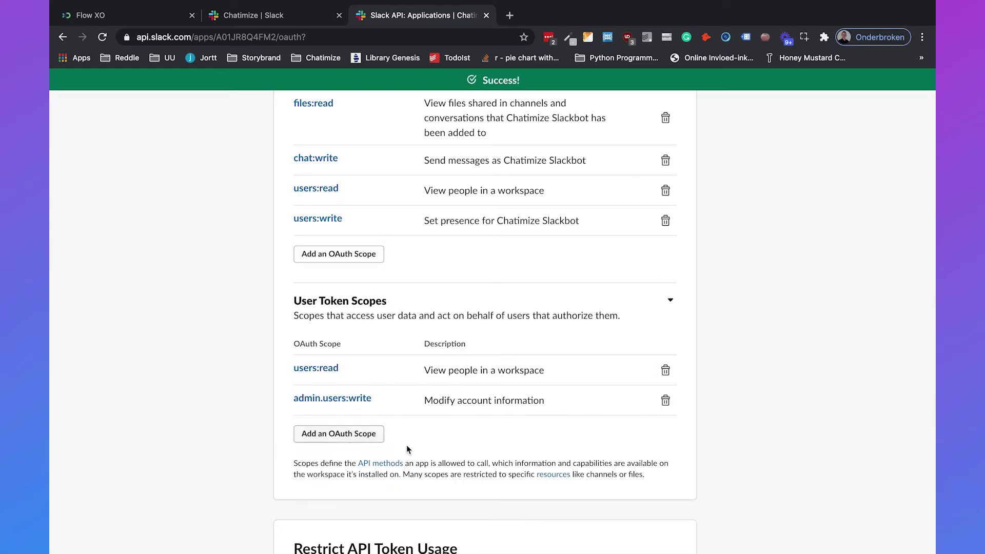
scroll(431, 447, "down", 3)
scroll(444, 334, "down", 6)
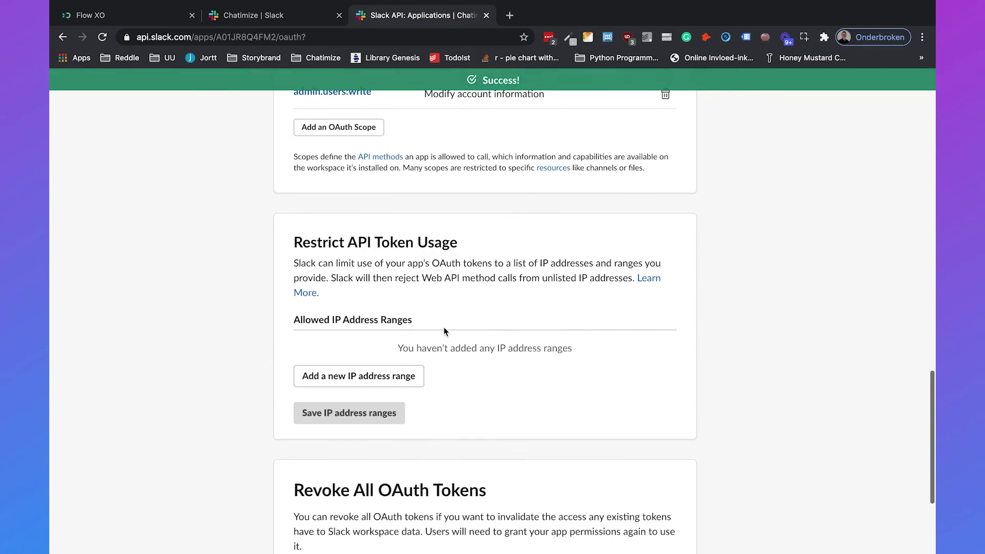
scroll(444, 333, "up", 20)
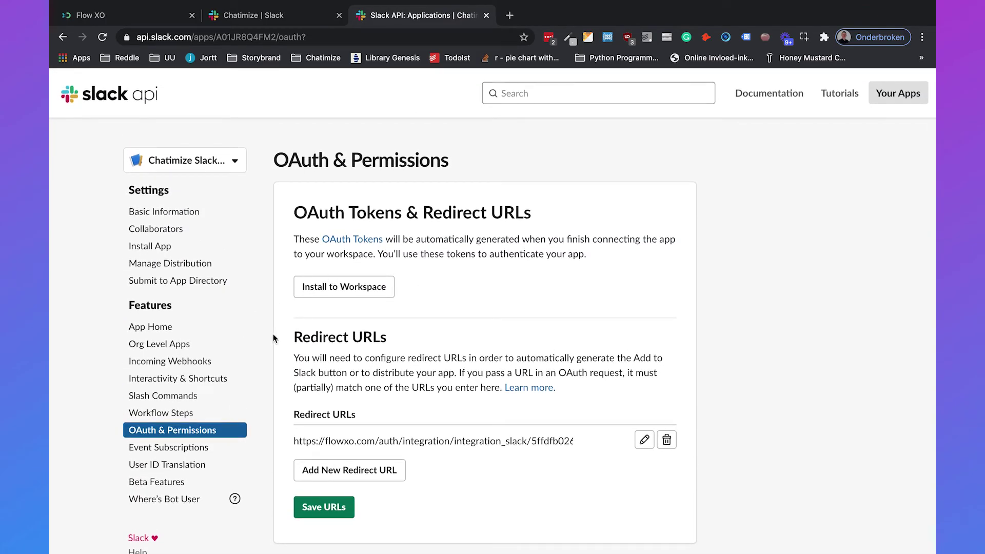
Stay on the OAuth page and save the Flow XO redirect URL.
left_click(212, 379)
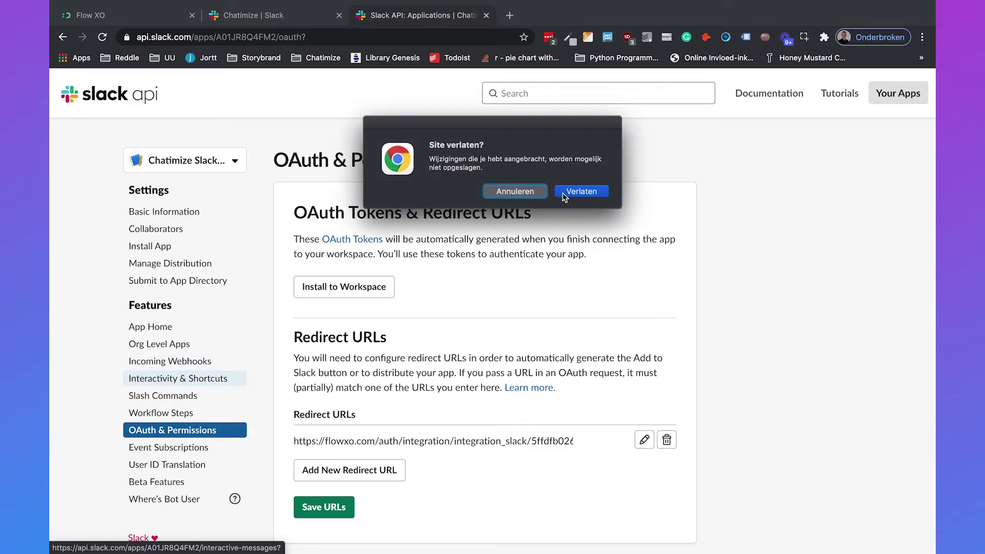
left_click(517, 191)
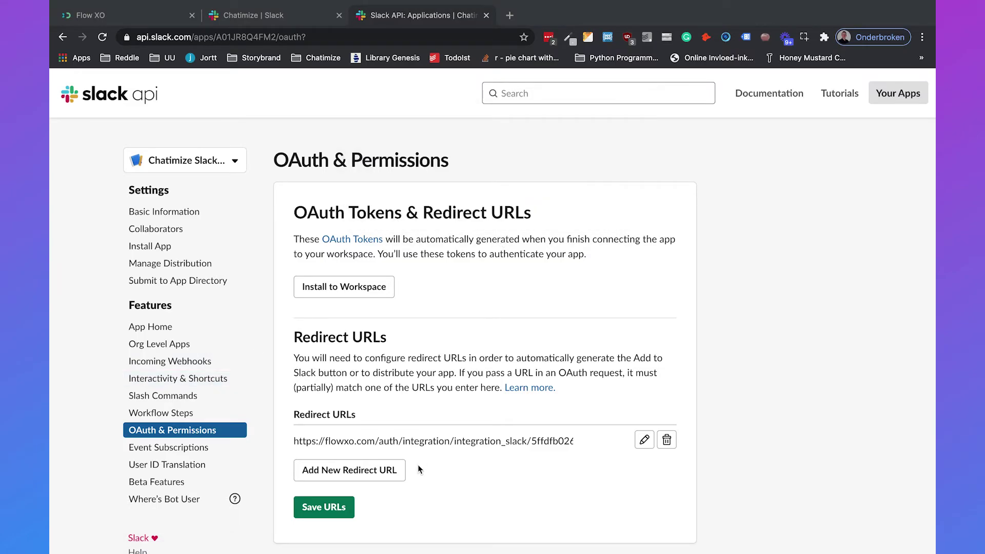
left_click(330, 506)
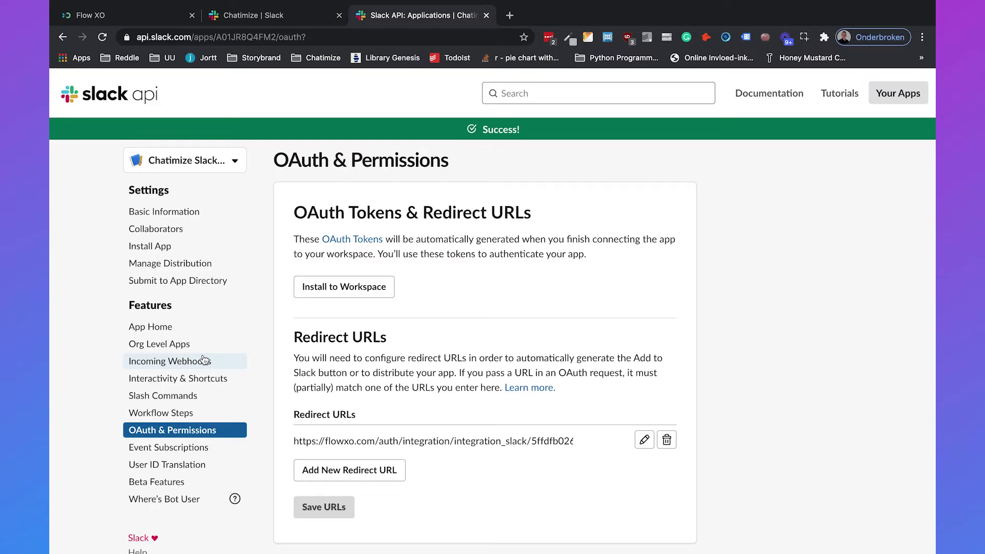
Switch Interactivity on under Interactivity & Shortcuts, then return to Flow XO.
left_click(175, 382)
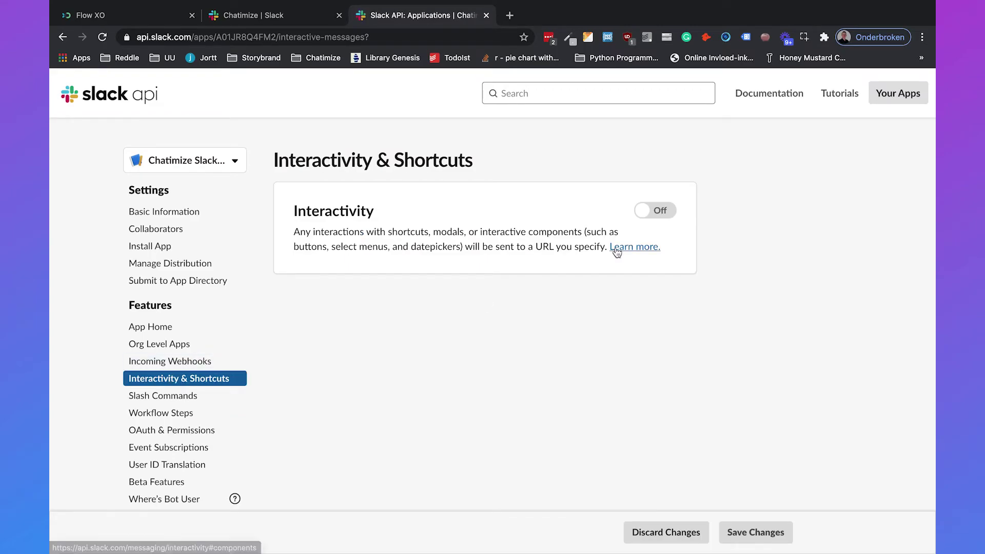
left_click(659, 211)
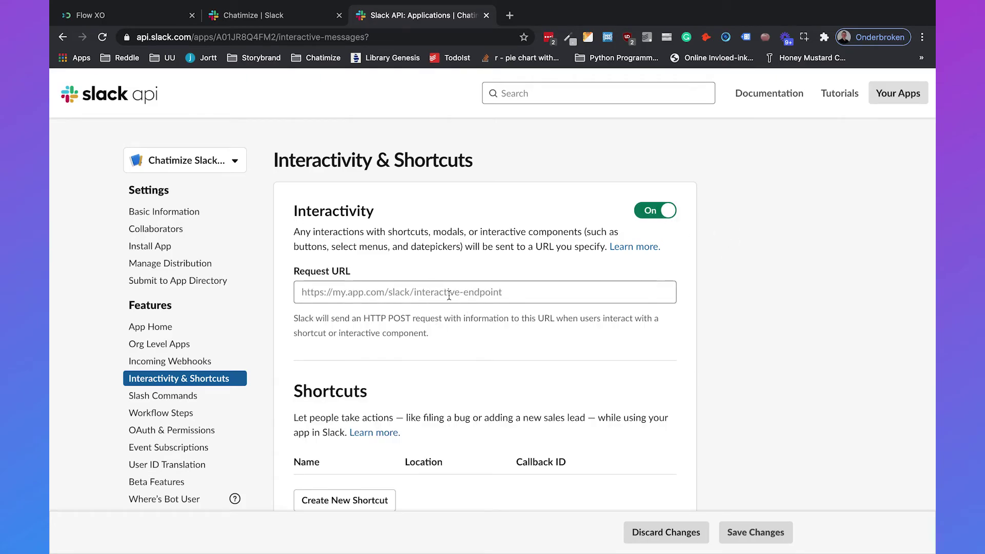
left_click(138, 17)
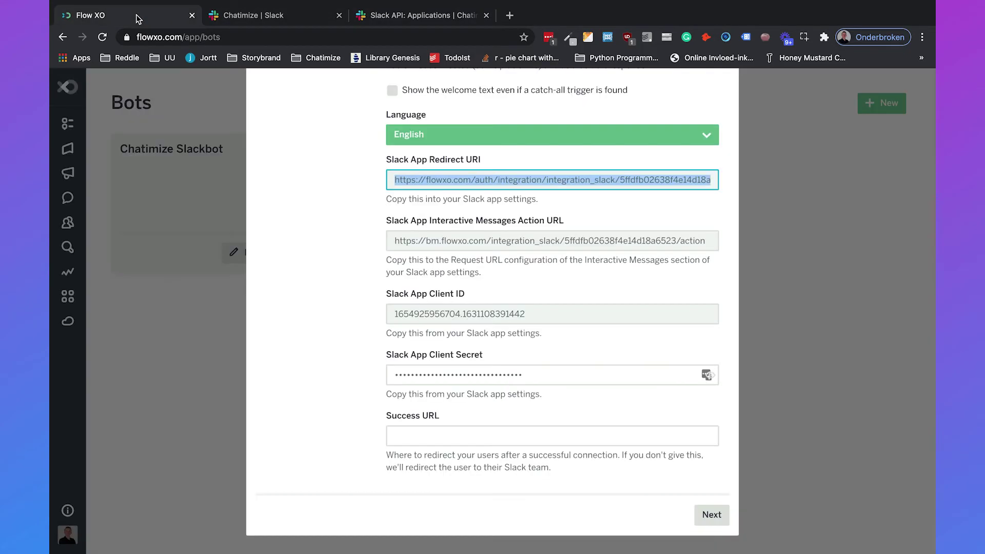
Copy Flow XO's Interactive Messages Action URL into the Slack app's Request URL and save.
left_click(472, 241)
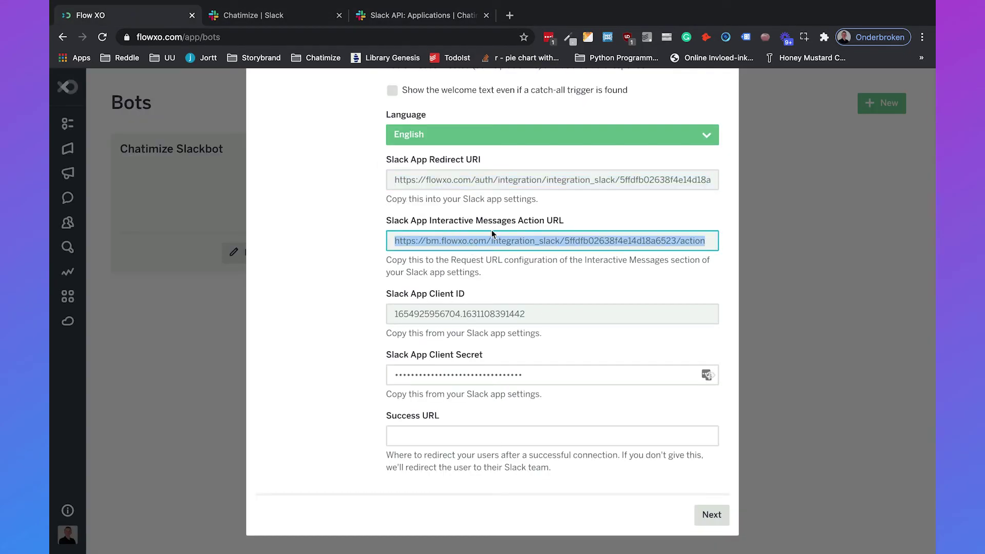
right_click(493, 243)
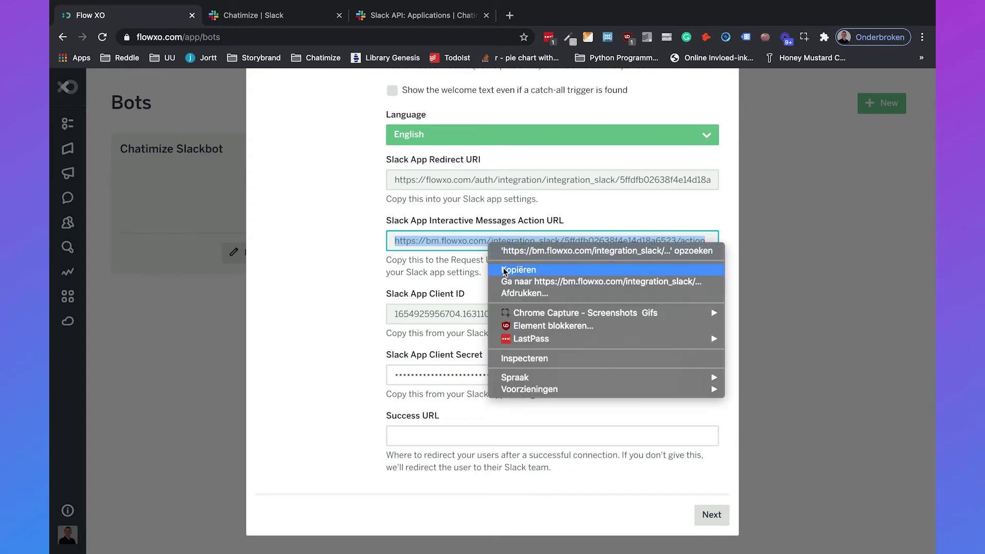
left_click(505, 270)
left_click(426, 15)
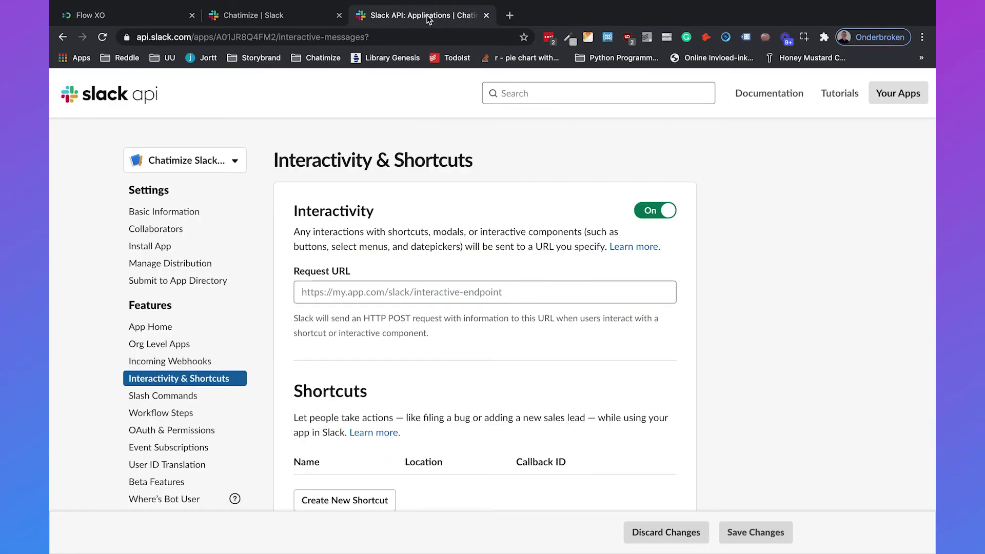
left_click(411, 292)
key("super+v")
left_click(427, 217)
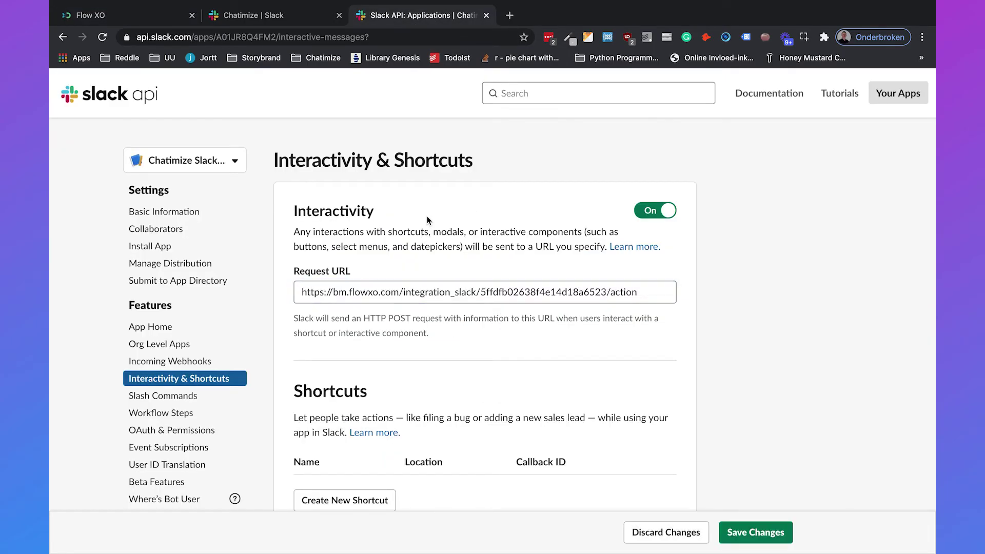
left_click(737, 539)
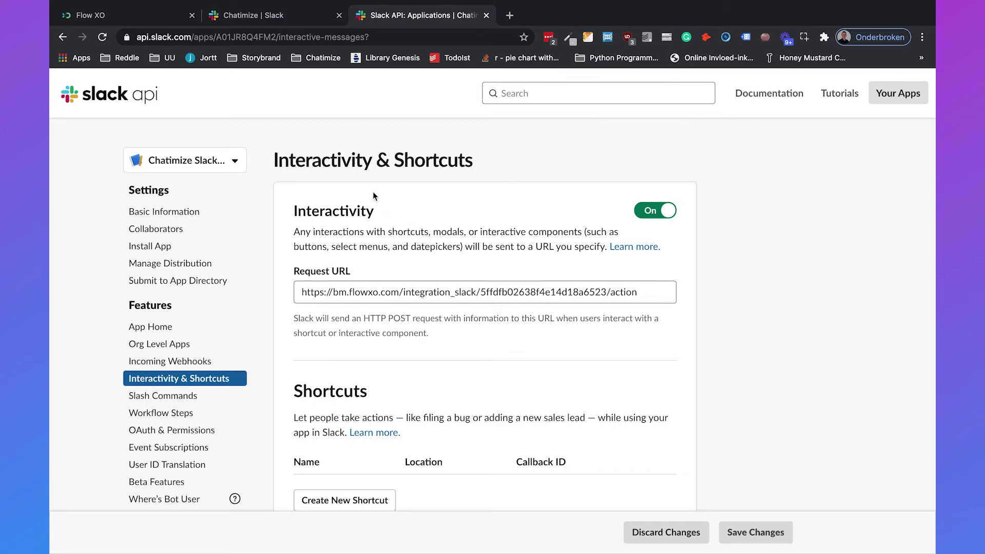
left_click(137, 18)
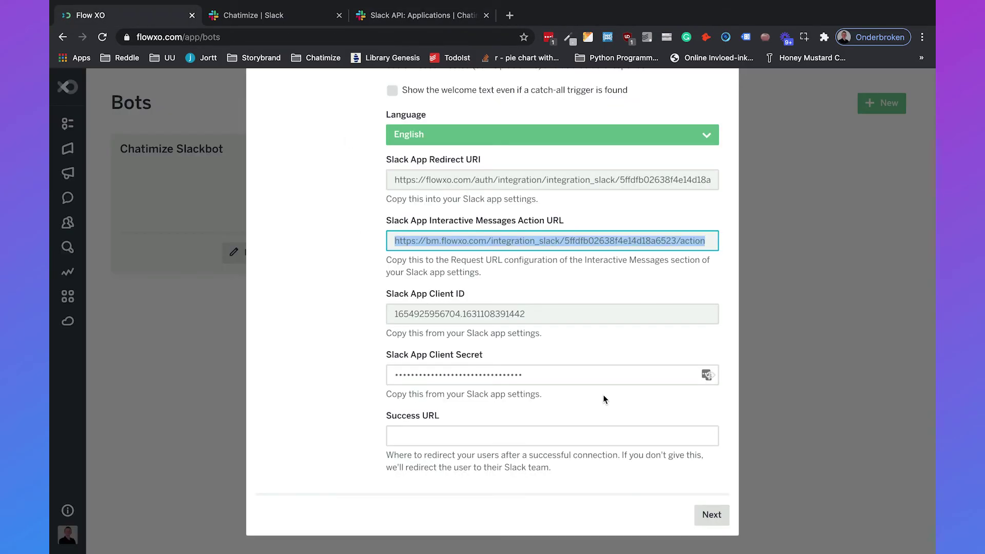
Continue to the test step, choose Add to Slack, and allow access to the Chatimize workspace.
left_click(711, 512)
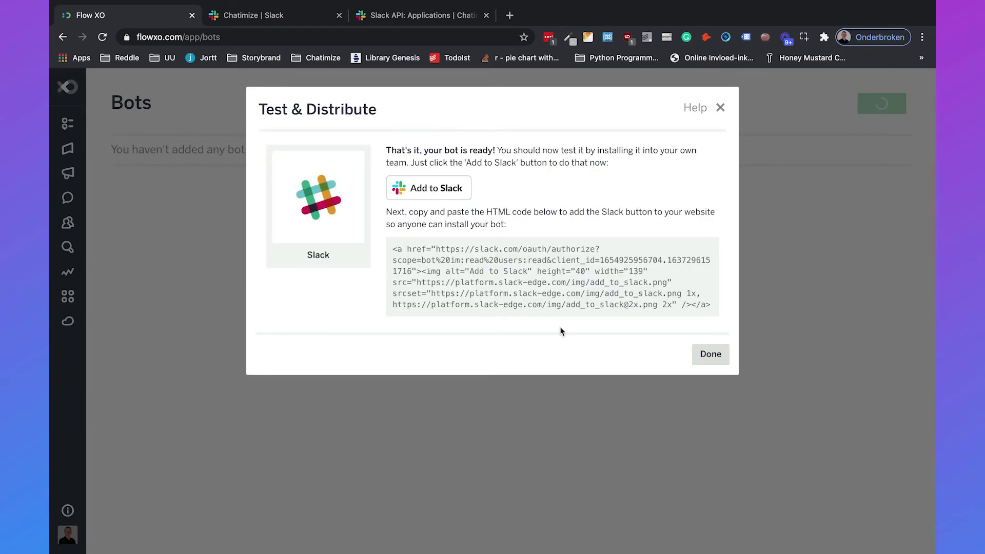
left_click(425, 194)
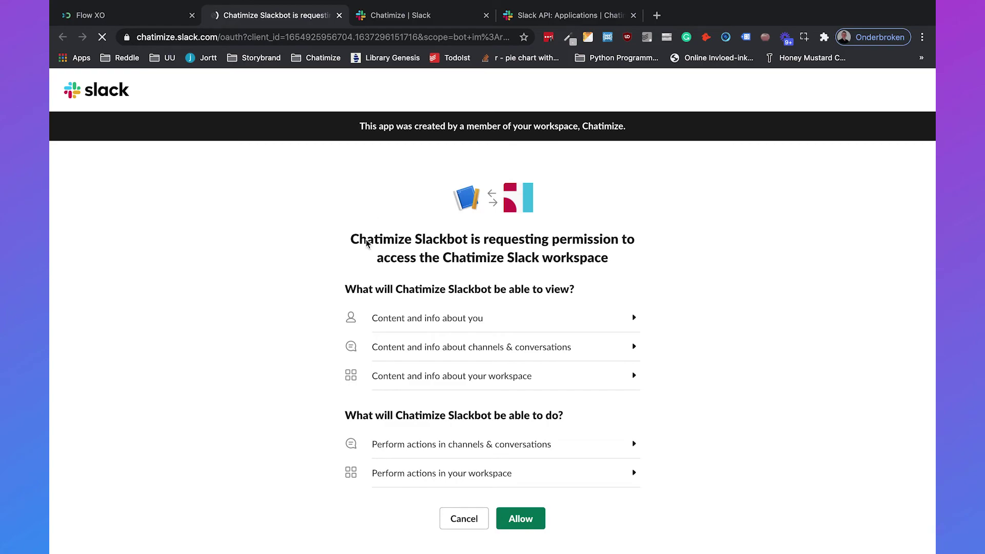
left_click(521, 519)
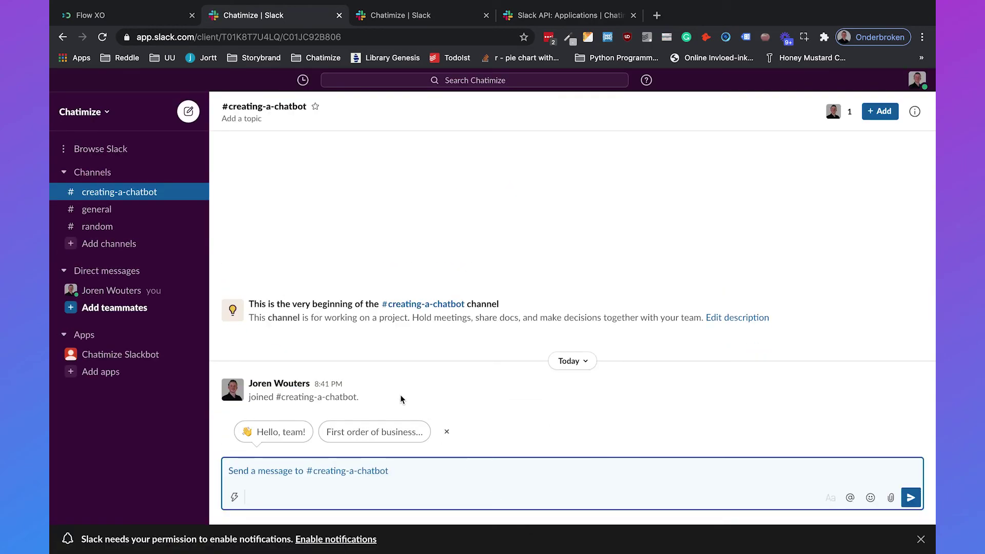
Send 'printer' to Chatimize Slackbot in a DM and receive its printer-help video link.
left_click(142, 357)
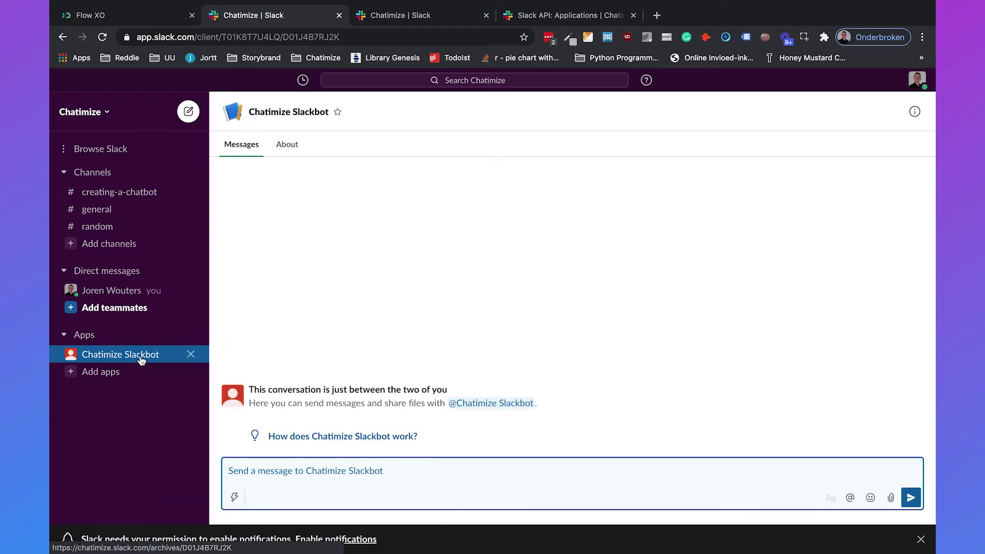
left_click(396, 492)
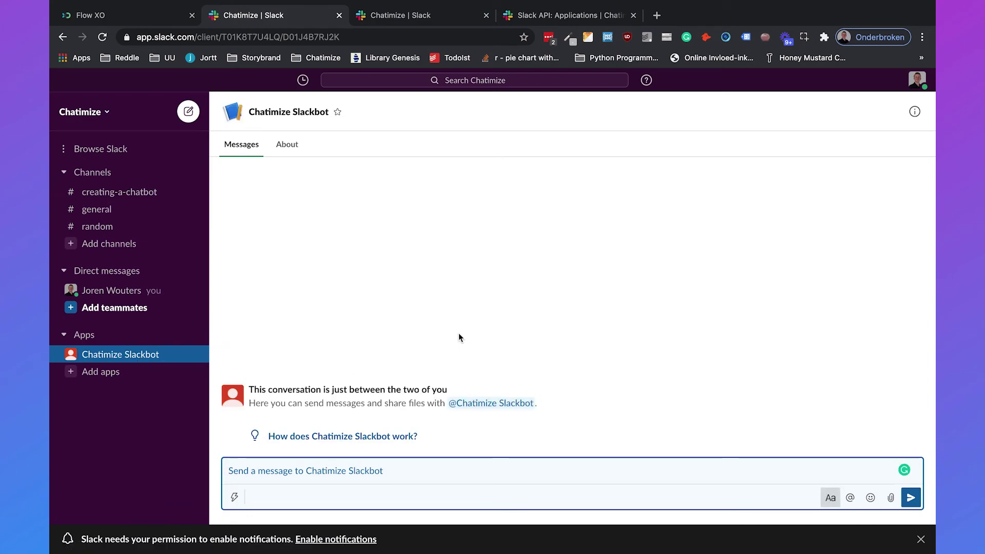
type("printer")
key("Return")
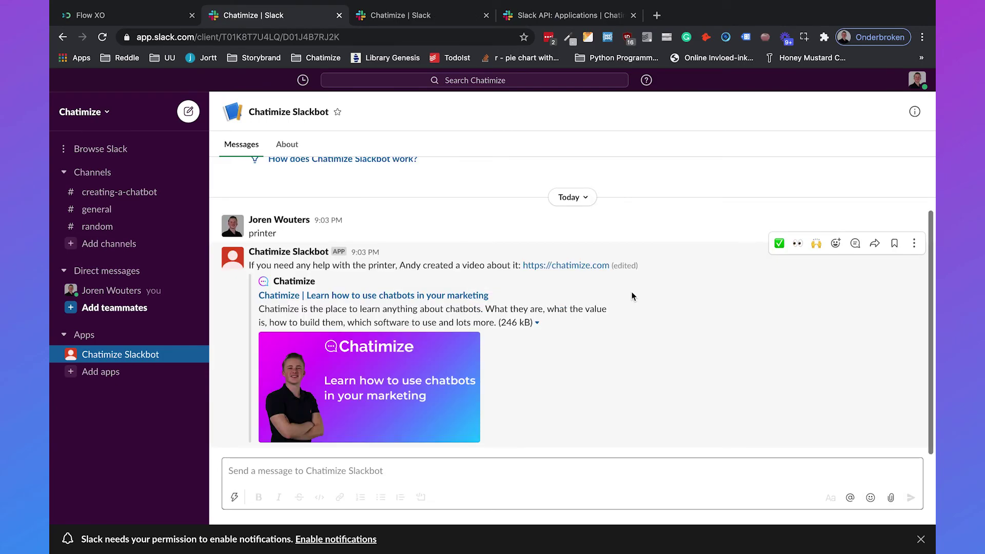
left_click(110, 228)
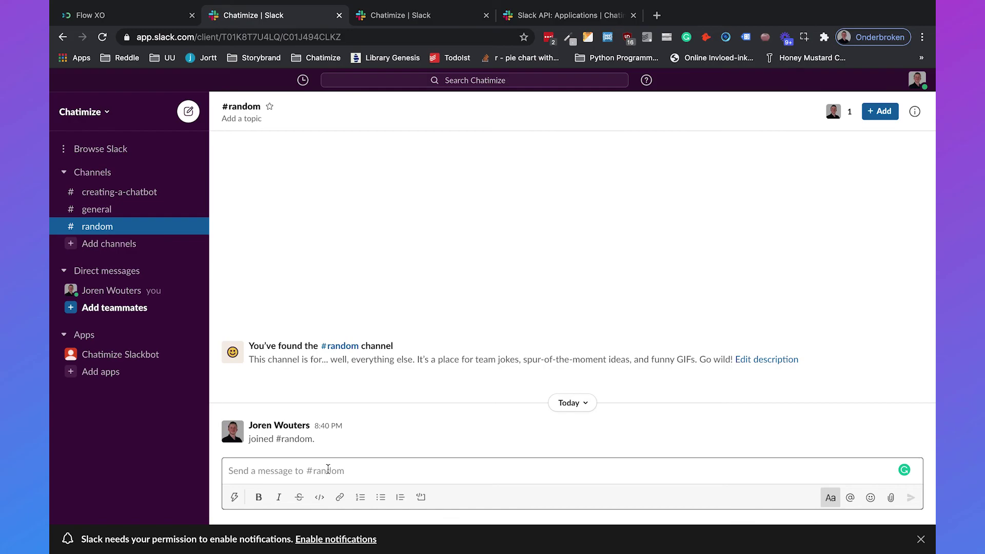
Use the '/' menu's Add apps to this channel to add Chatimize Slackbot to #random.
left_click(234, 497)
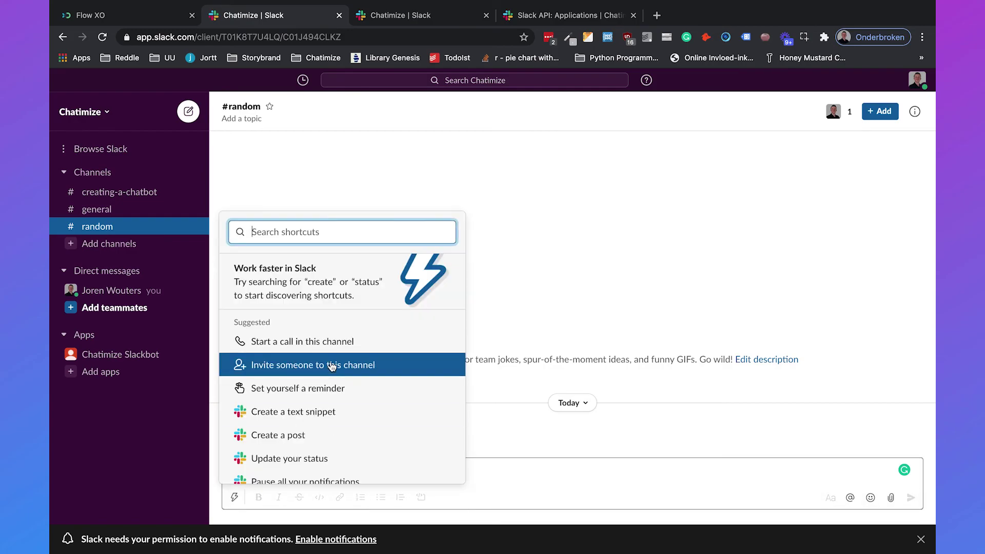
left_click(523, 458)
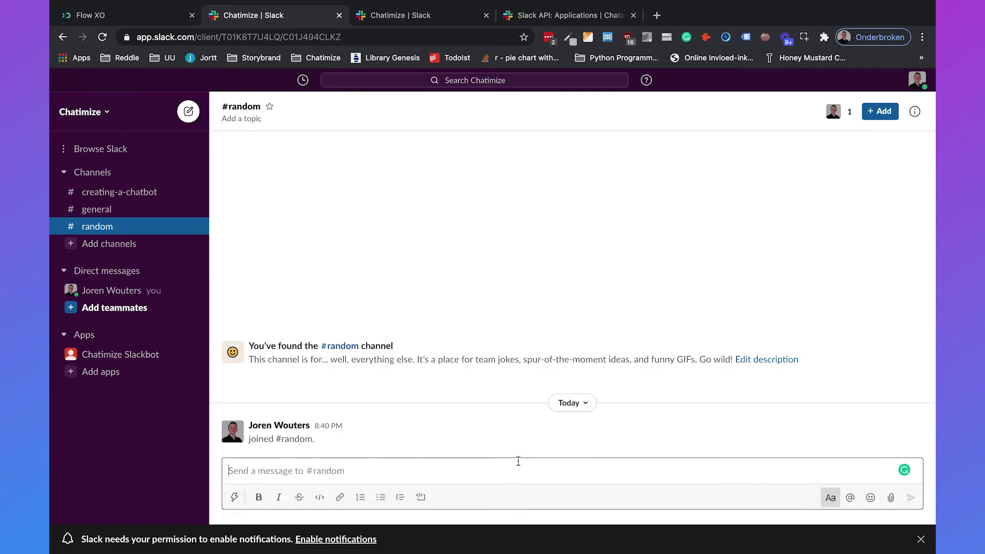
left_click(413, 37)
type("/")
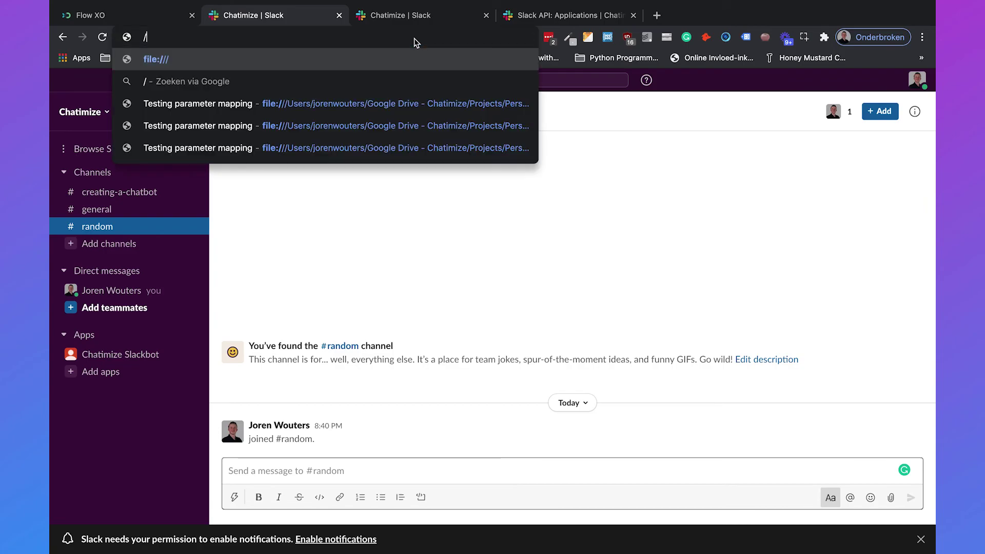
left_click(312, 469)
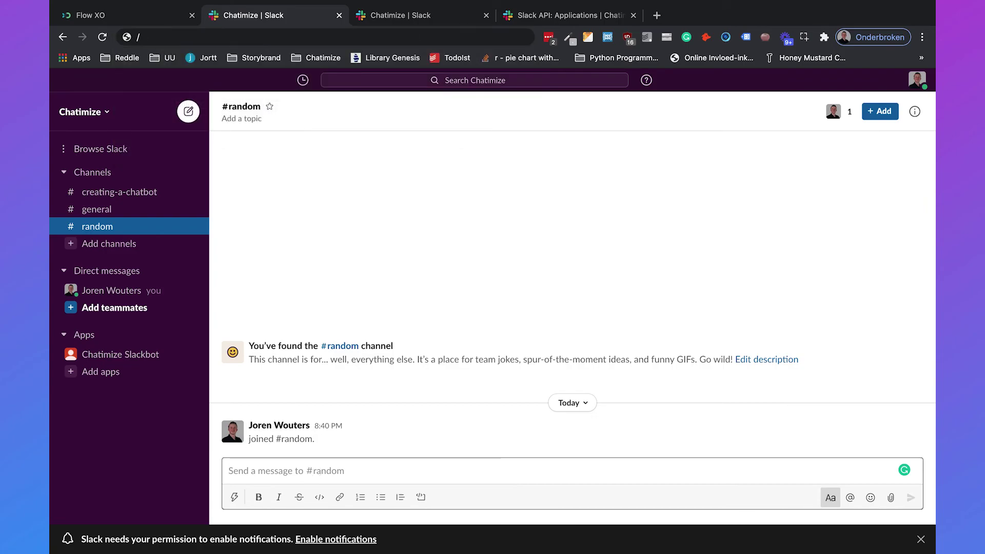
type("/")
scroll(301, 392, "down", 3)
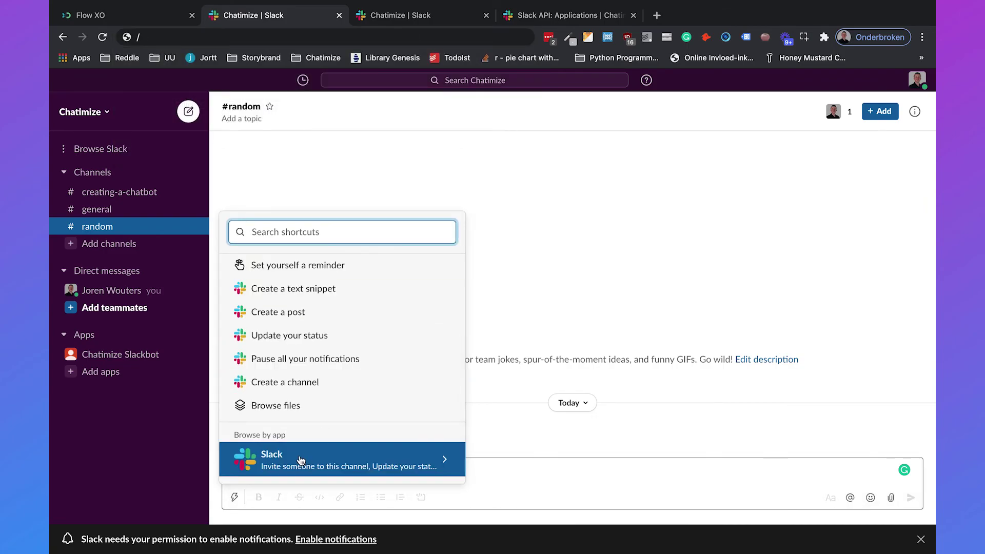
left_click(281, 456)
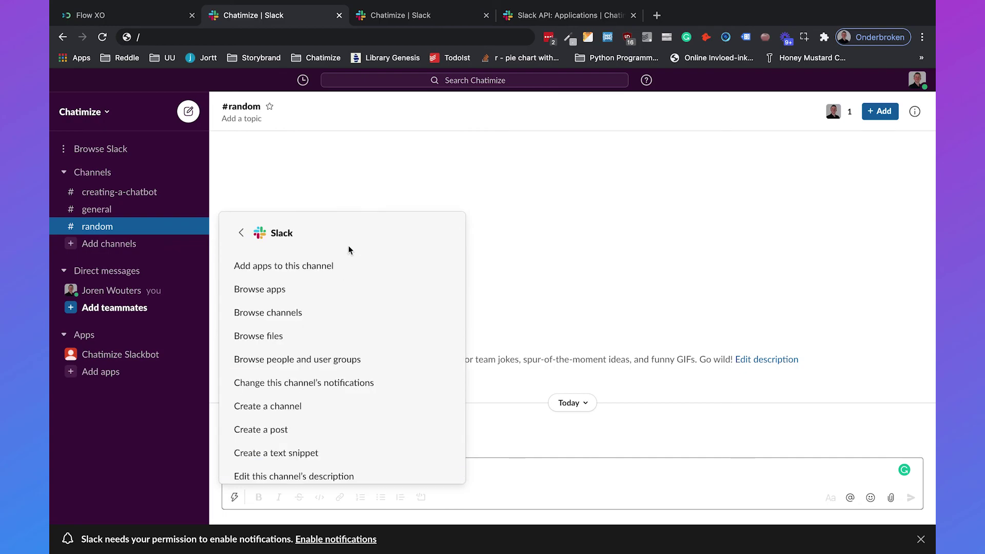
left_click(319, 265)
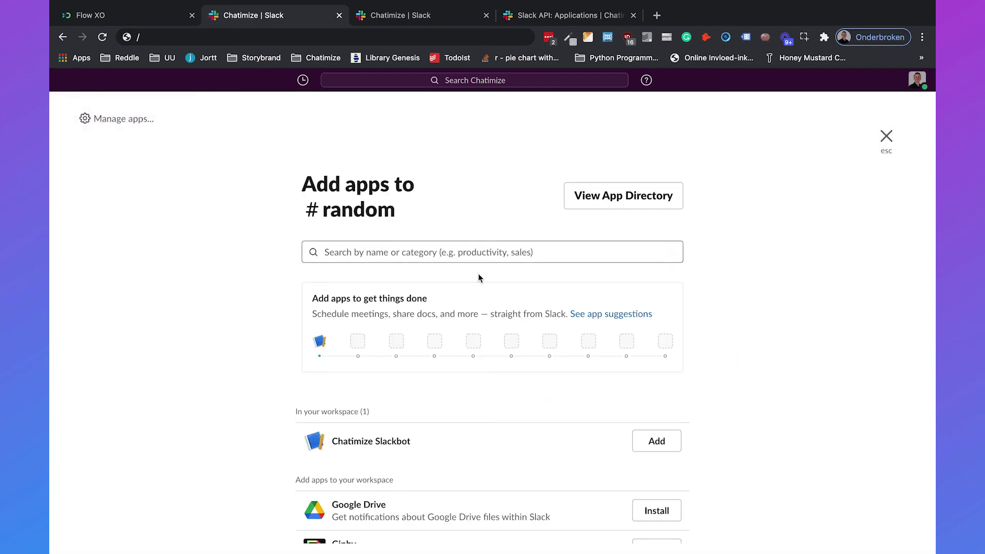
left_click(652, 447)
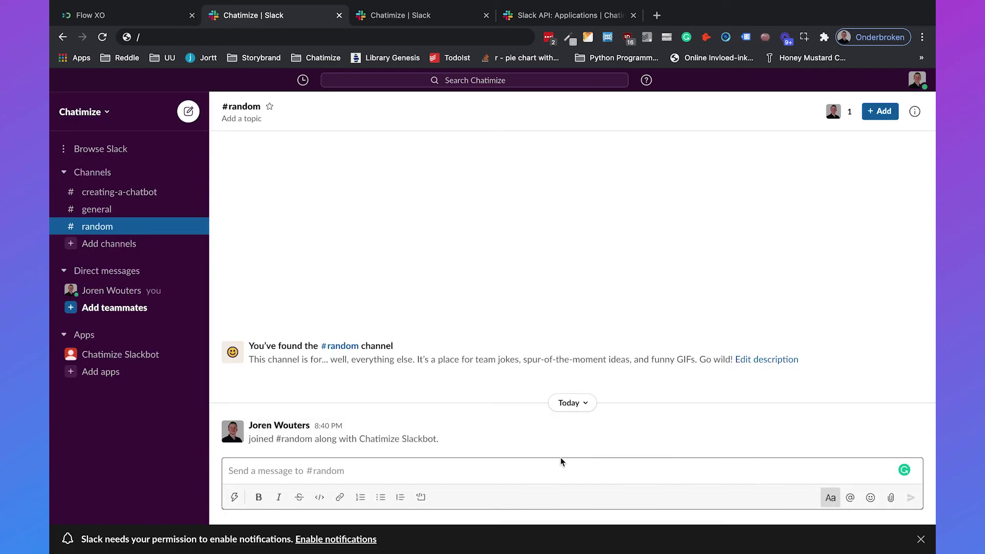
Post 'printer' and then 'wifi password' in #random to test the bot's replies.
type("printer")
key("Return")
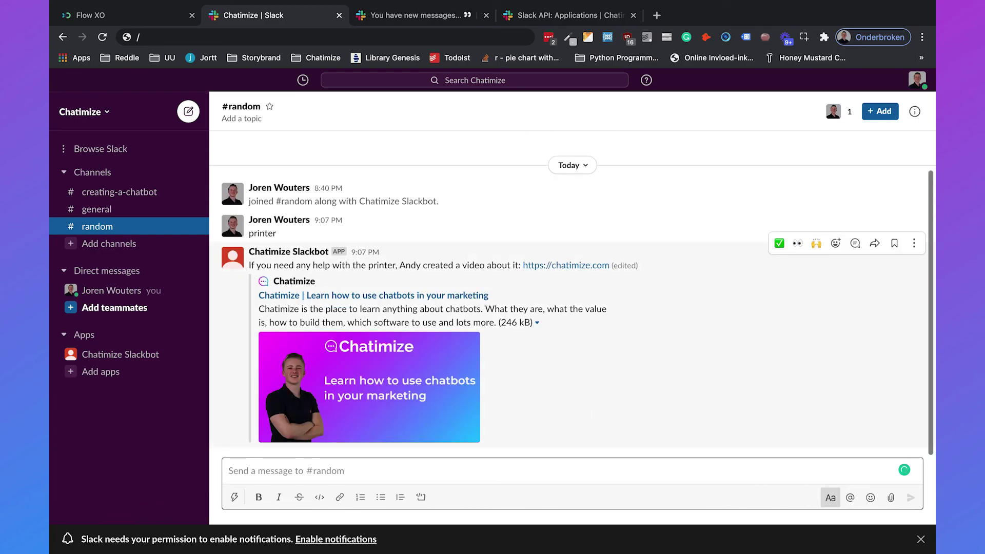
type("wifi password")
key("Return")
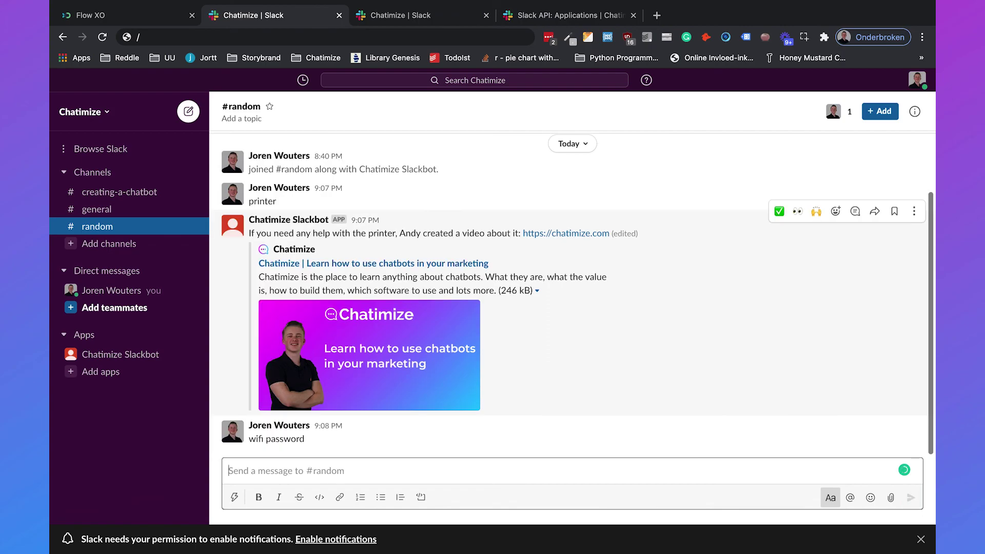